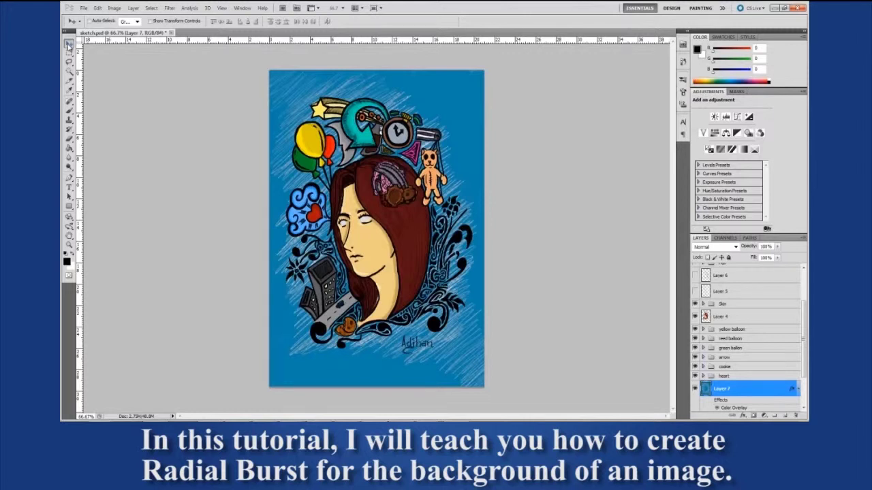
Hide Layer 7's blue scribbled background so the coloured sketch sits on transparency
click(695, 390)
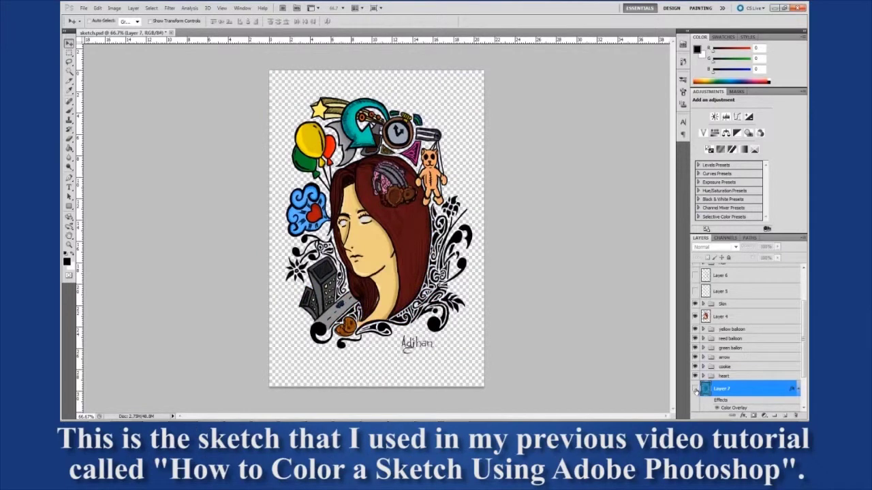
click(695, 389)
click(695, 390)
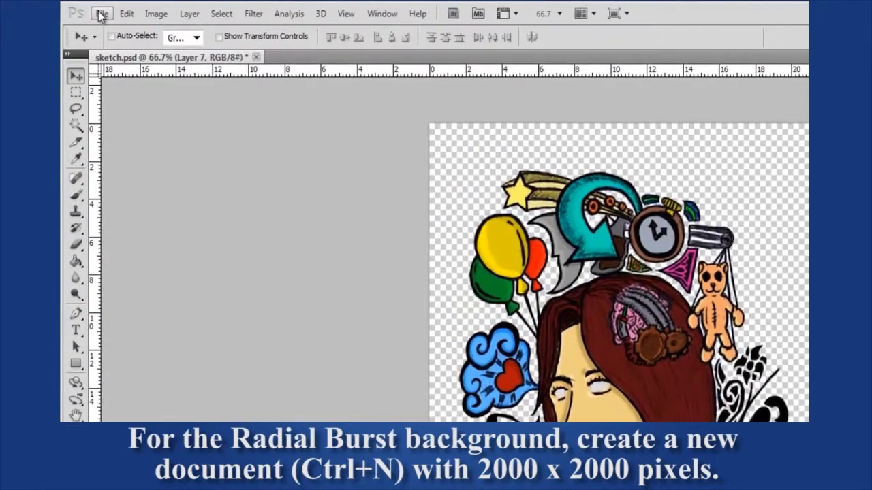
Create a new 2000×2000 px document named Radial Burst
click(82, 8)
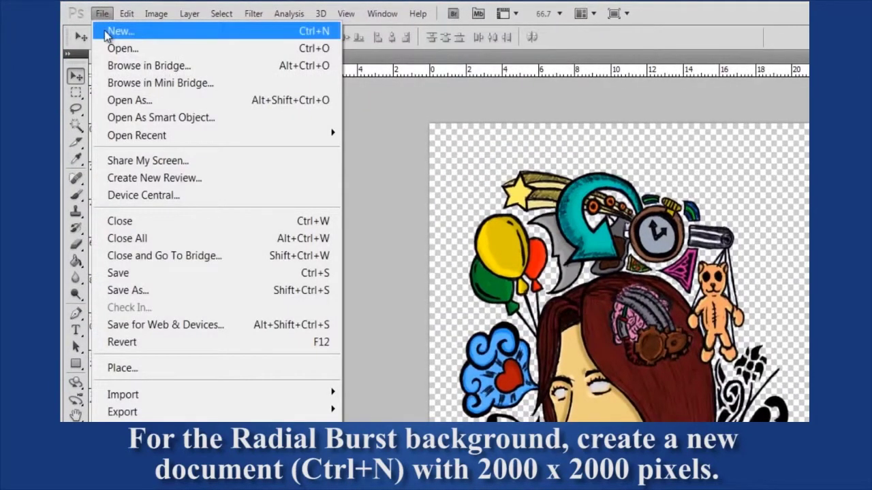
click(105, 30)
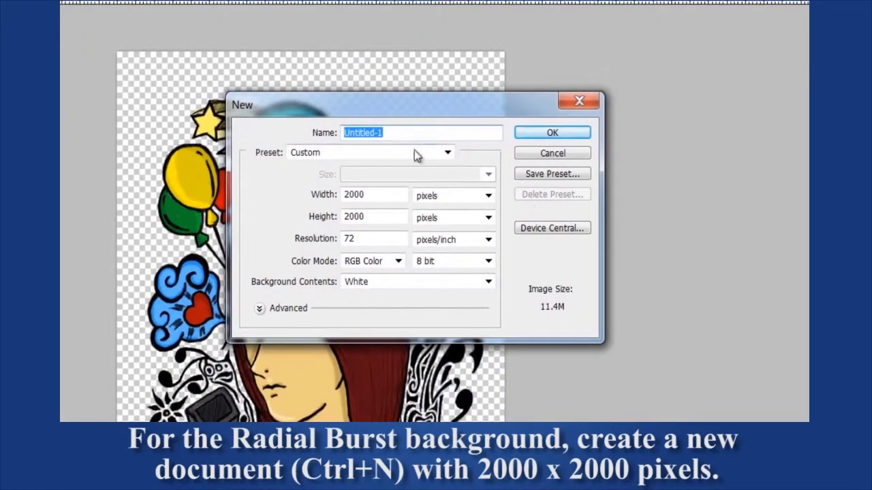
text(Radia)
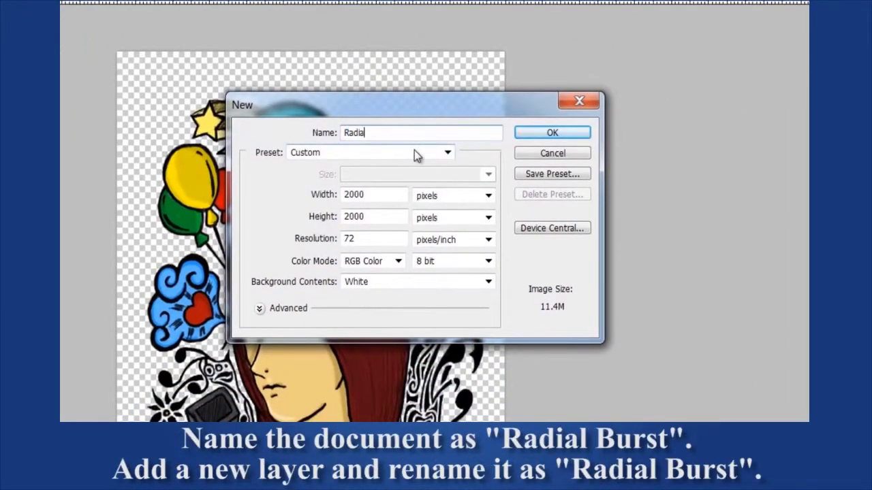
text(l Burst)
key(Return)
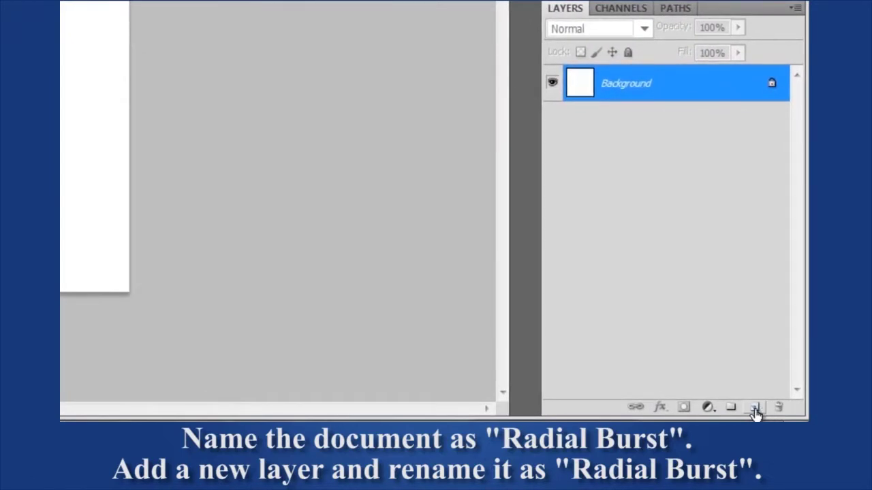
Add a new empty layer and rename it Radial Burst
click(755, 407)
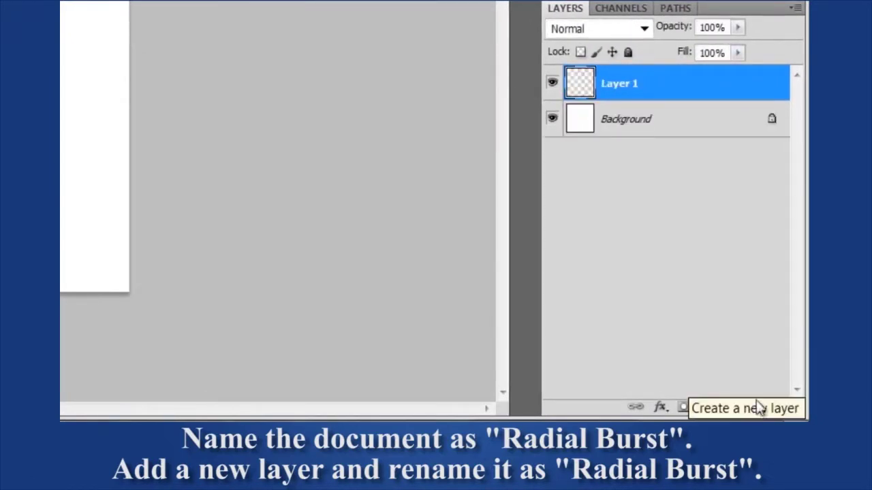
double_click(626, 83)
text(Radial Burst)
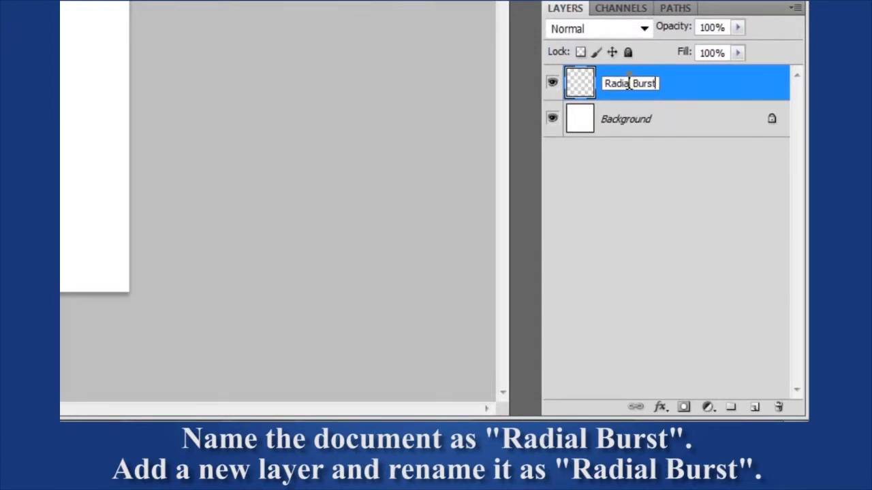
key(Return)
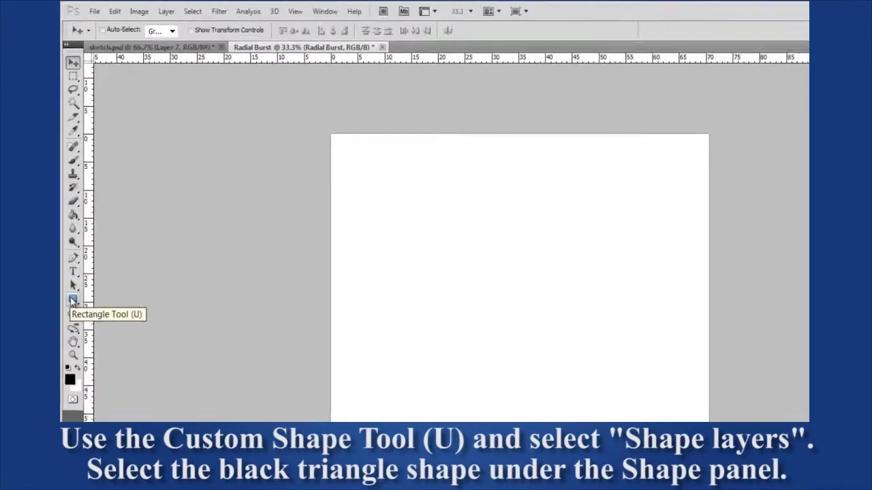
Set the Custom Shape Tool to Shape layers with the solid black triangle shape
click(69, 208)
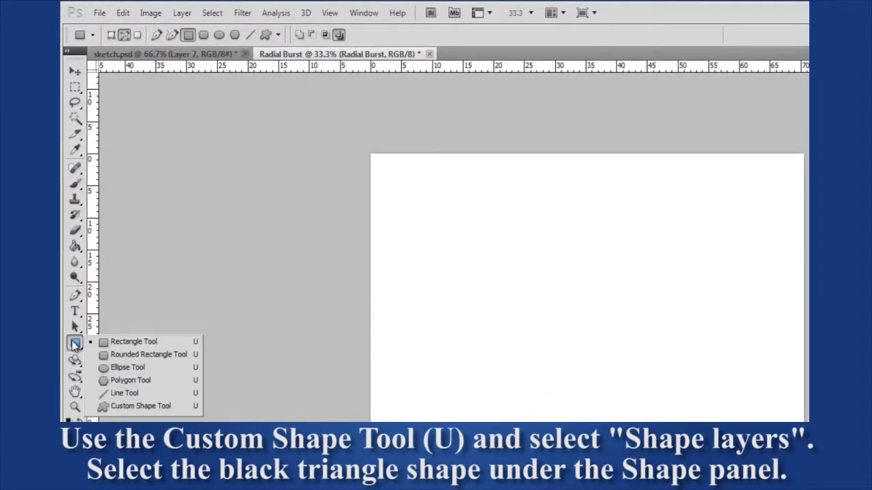
click(155, 407)
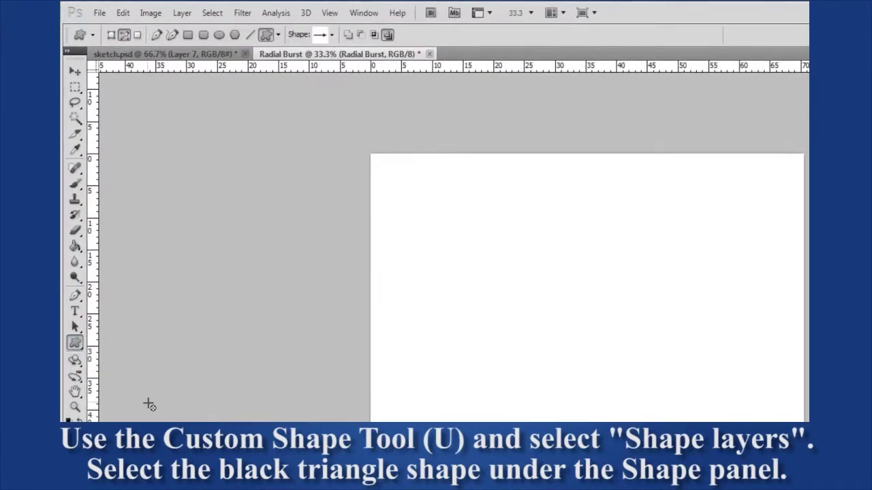
click(111, 36)
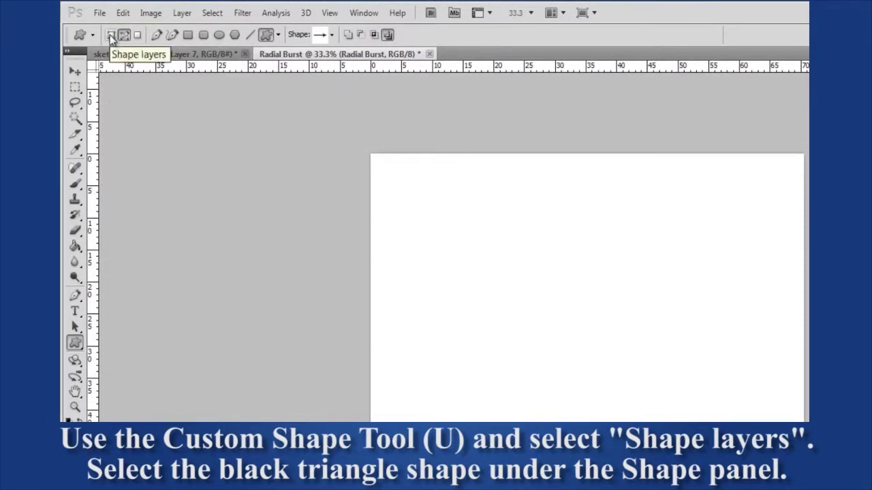
click(111, 36)
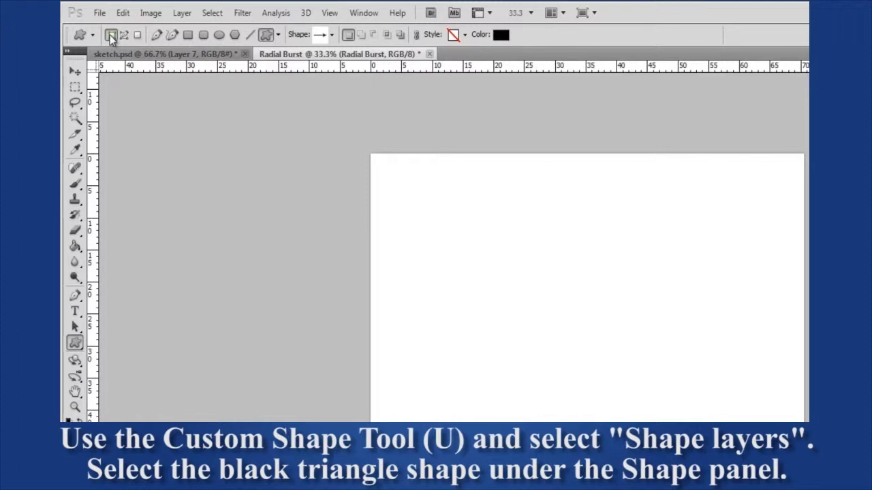
click(332, 35)
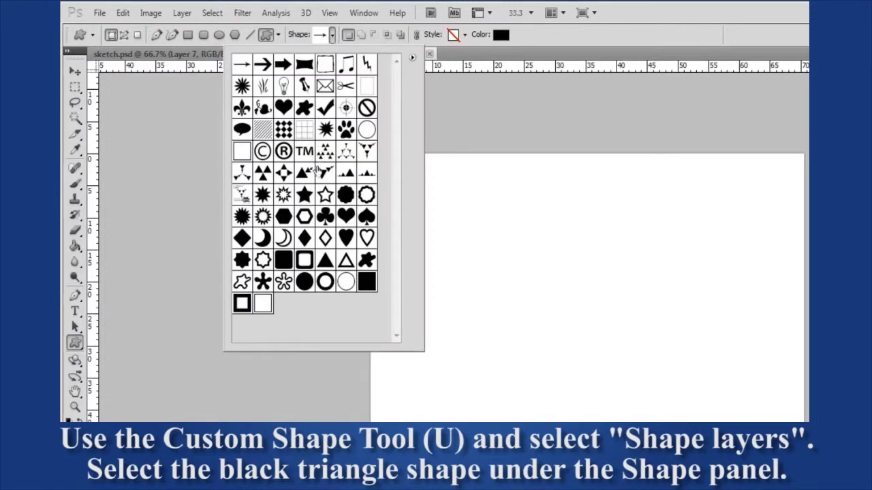
double_click(329, 265)
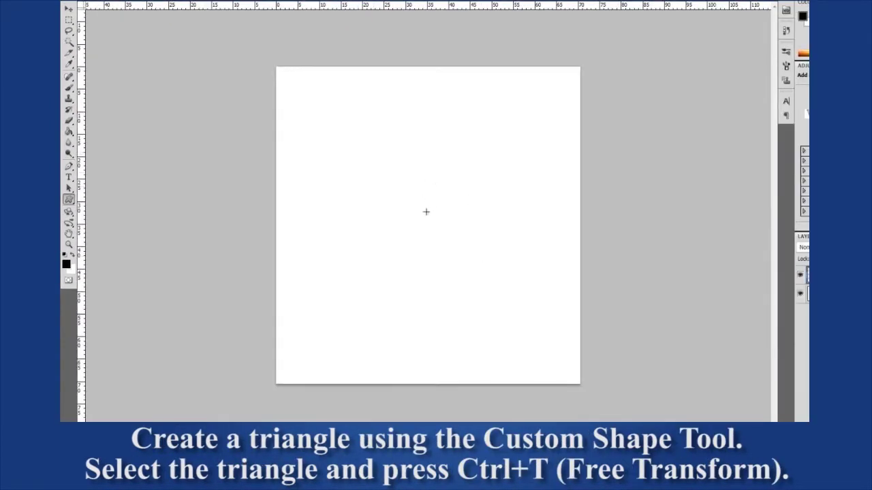
Draw a tall thin black triangle up from the bottom edge and nudge it into place
drag(424, 211, 439, 416)
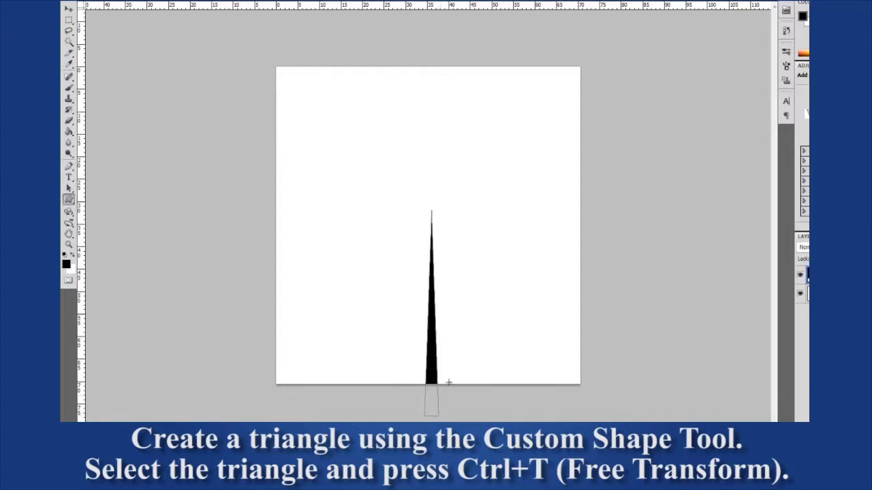
key(v)
drag(431, 369, 427, 380)
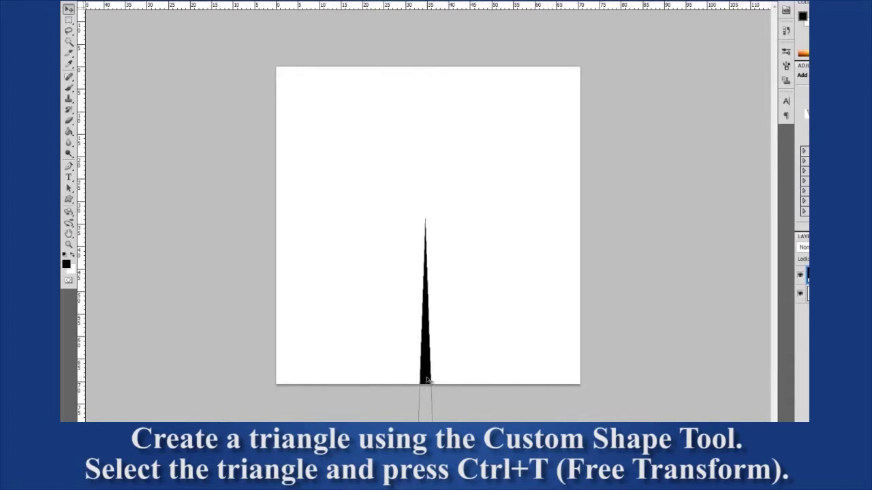
Rotate the triangle about its tip so it leans 30 degrees toward the lower left
key(ctrl+t)
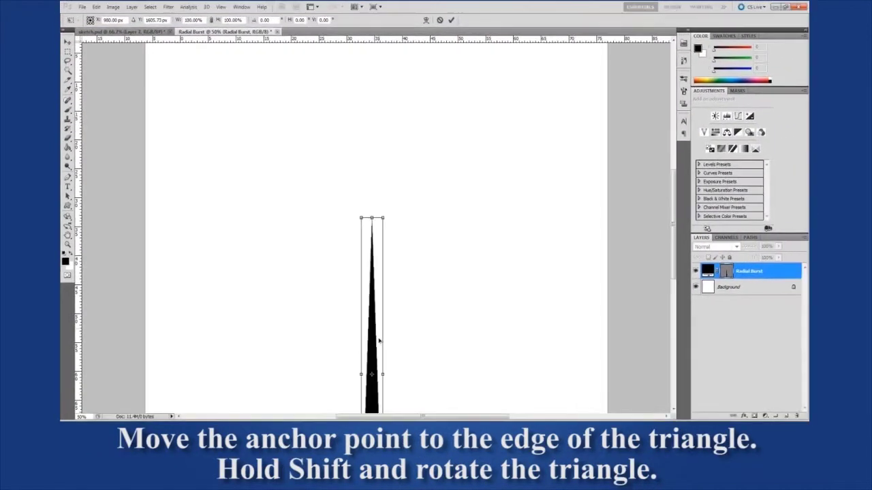
scroll(379, 343, down, 1)
key(ctrl+1)
scroll(371, 368, down, 1)
scroll(371, 377, down, 1)
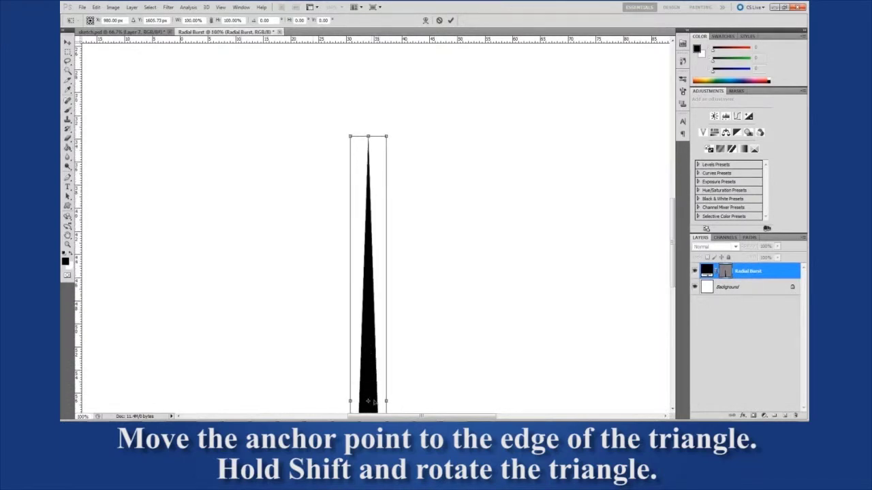
drag(368, 403, 368, 137)
key(ctrl+minus)
key(ctrl+minus)
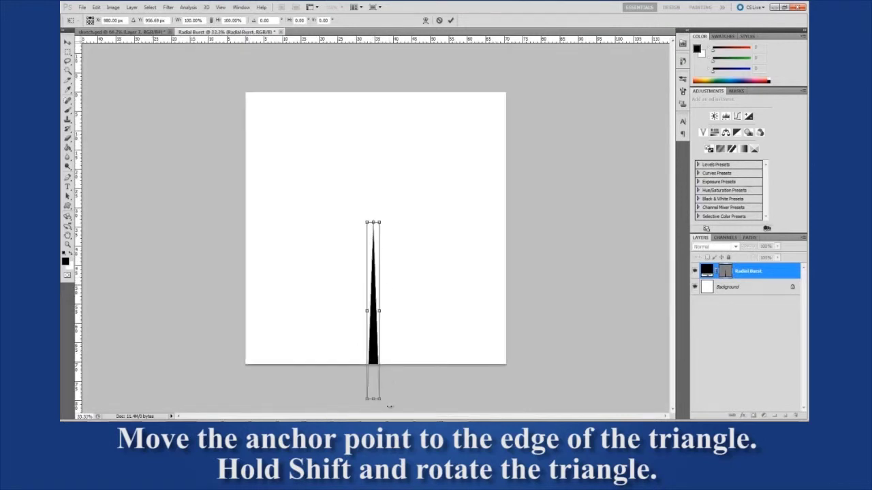
mouse_move(389, 407)
mouse_down()
mouse_move(329, 410)
mouse_move(304, 389)
mouse_up()
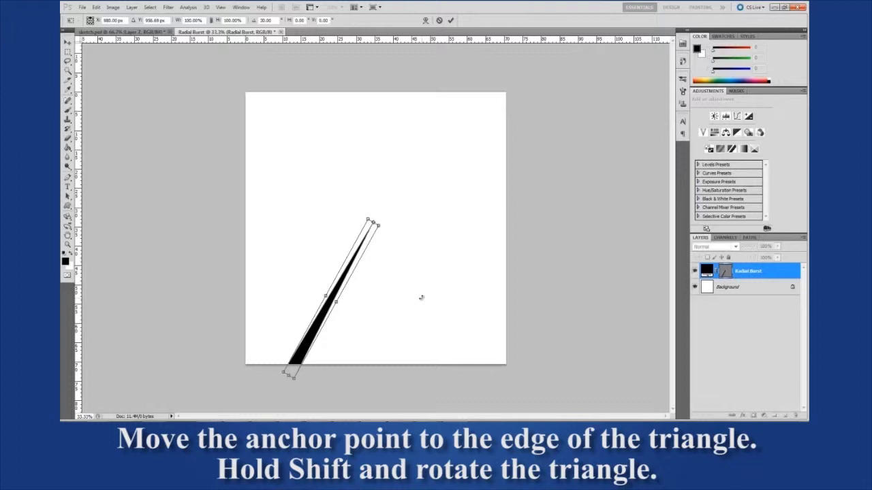
key(Return)
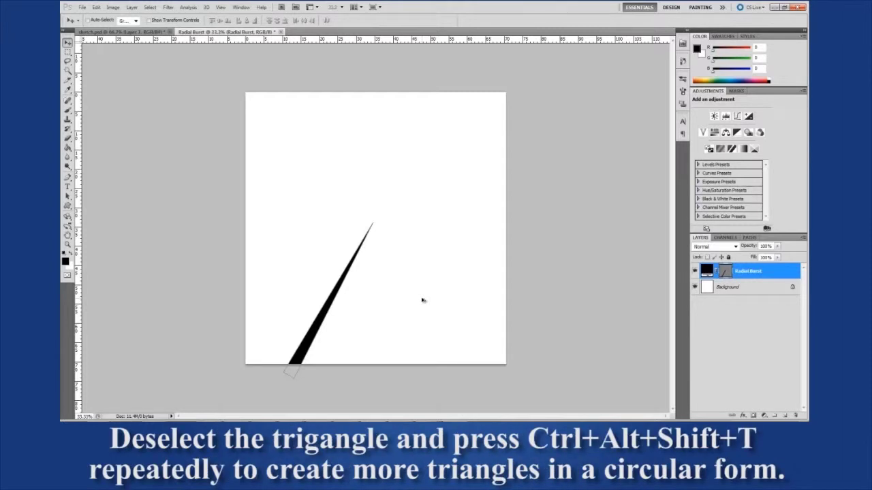
Repeat the rotated triangle with Ctrl+Alt+Shift+T until twelve rays circle the centre
key(ctrl+alt+shift+t)
key(ctrl+alt+shift+t)
key(ctrl+alt+shift+t)
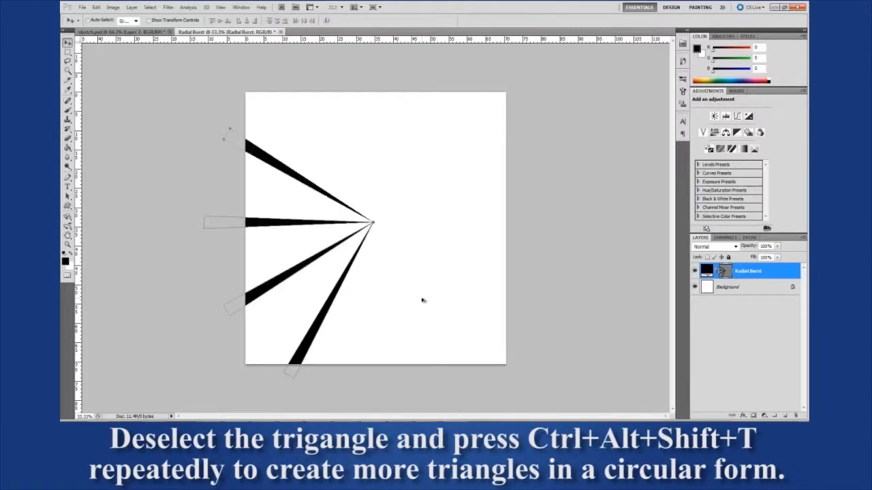
key(ctrl+alt+shift+t)
key(ctrl+alt+shift+t)
key(ctrl+alt+shift+t)
key(ctrl+alt+shift+t)
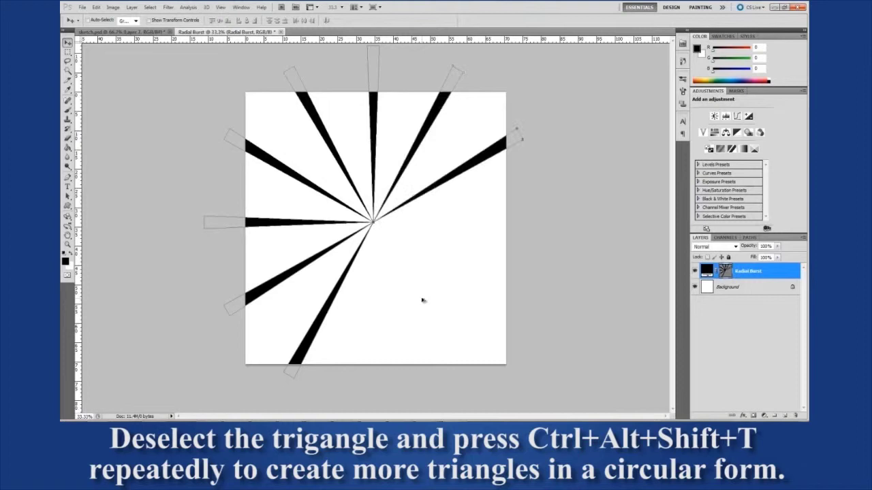
key(ctrl+alt+shift+t)
key(ctrl+alt+shift+t)
key(ctrl+alt+shift+t)
key(ctrl+alt+shift+t)
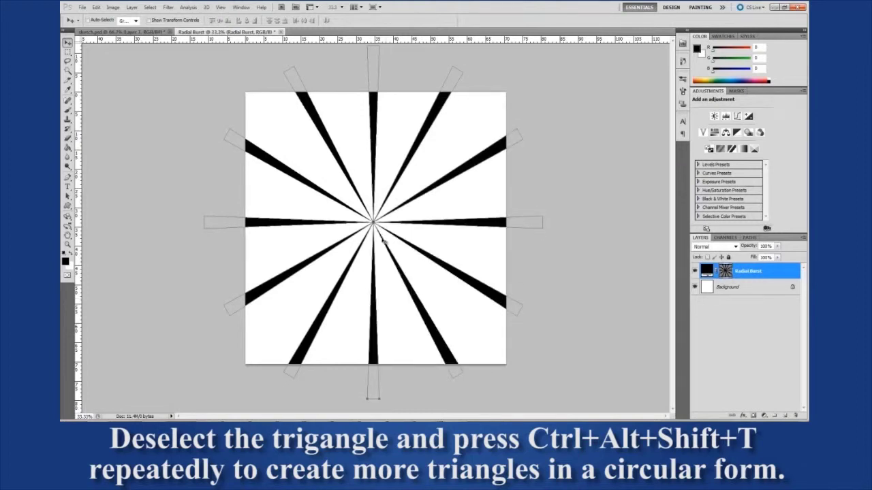
click(471, 284)
drag(471, 284, 471, 288)
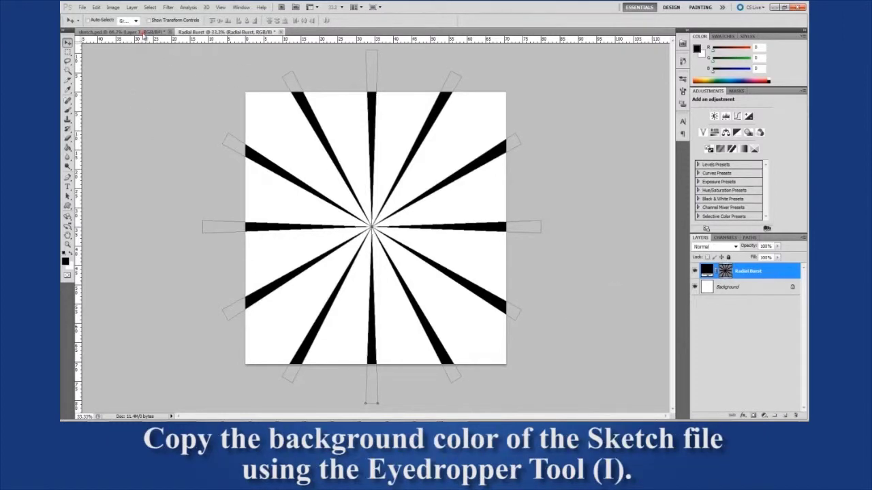
Show Layer 7 in sketch.psd and sample its blue (R 20, G 138, B 167) as foreground colour
click(143, 32)
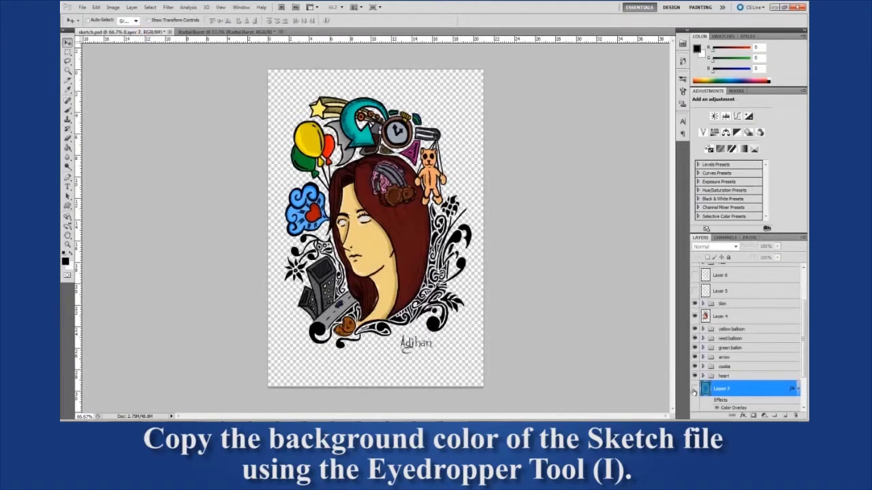
click(695, 388)
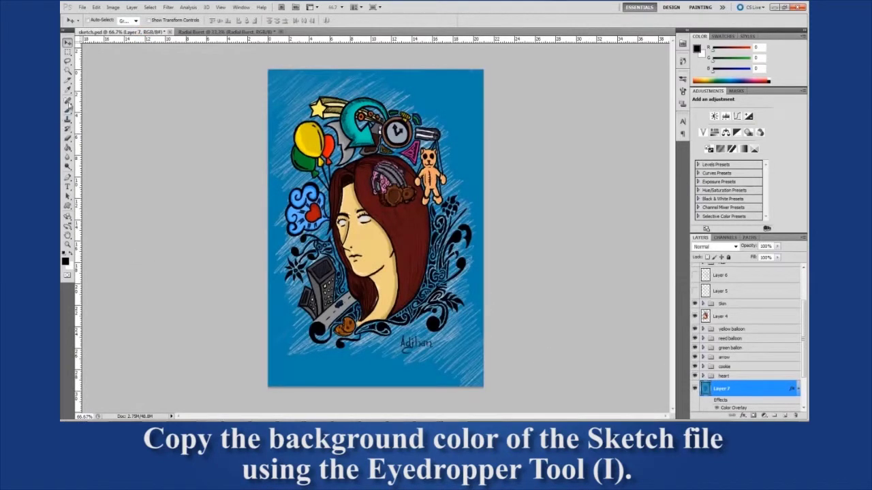
click(68, 89)
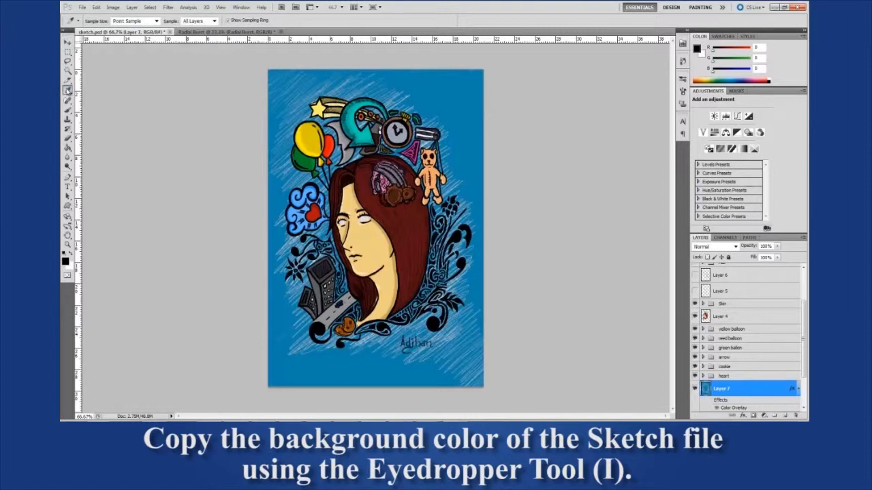
click(475, 151)
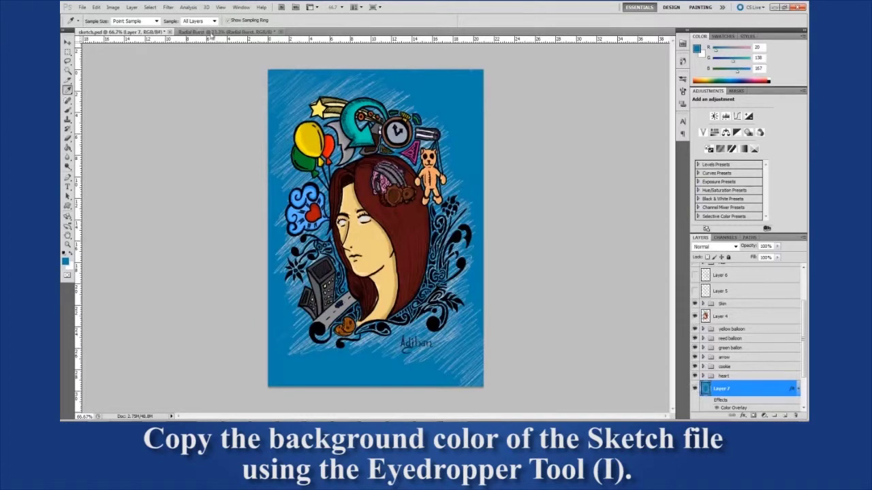
click(211, 32)
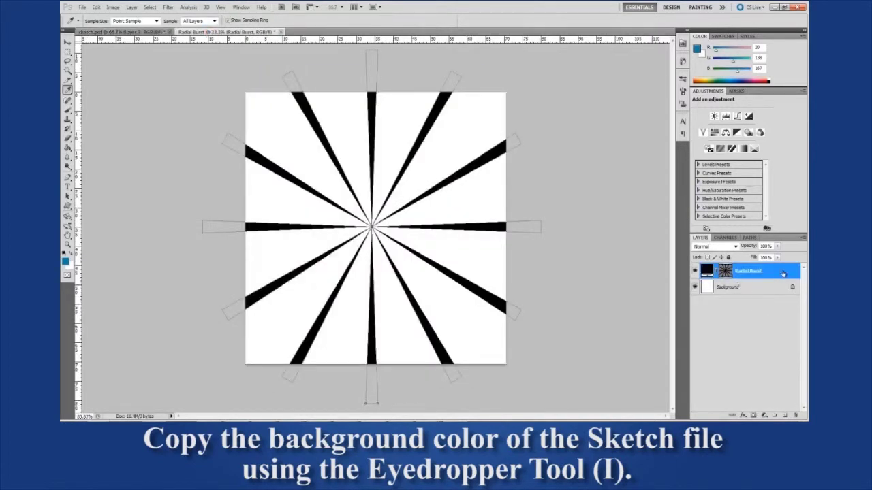
Give the Radial Burst layer a Radial-style Gradient Overlay and open its Gradient Editor
double_click(783, 273)
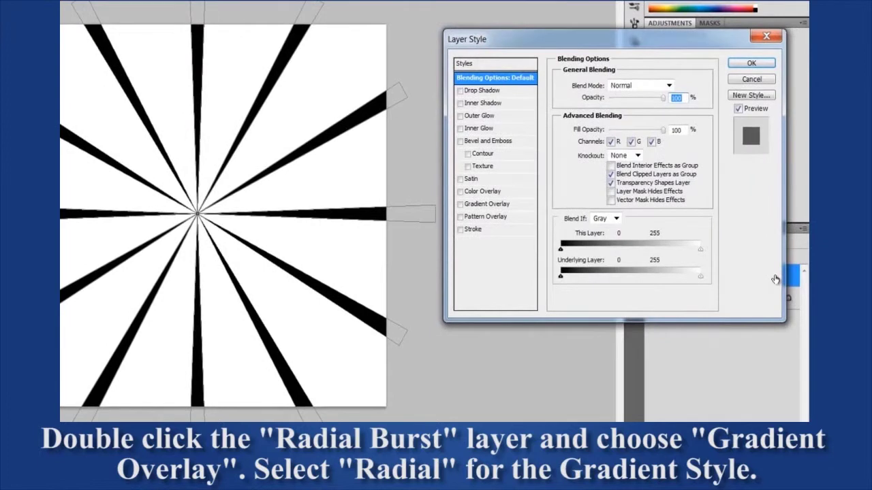
click(460, 205)
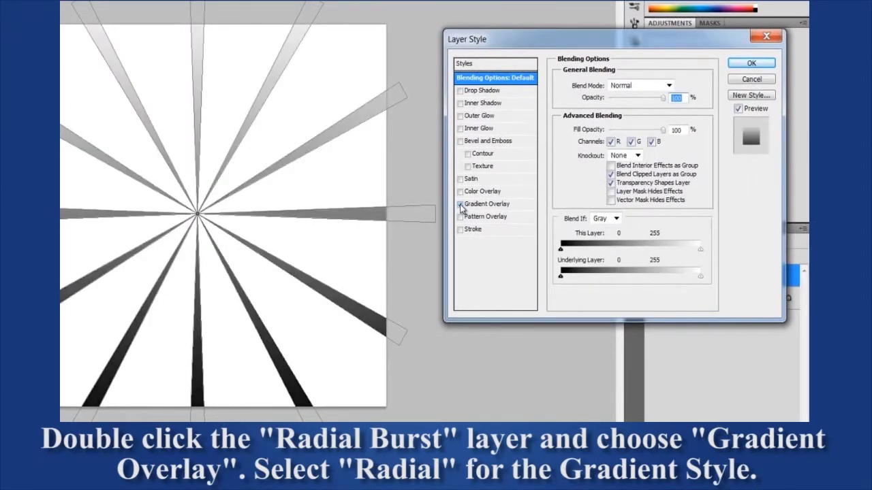
click(477, 209)
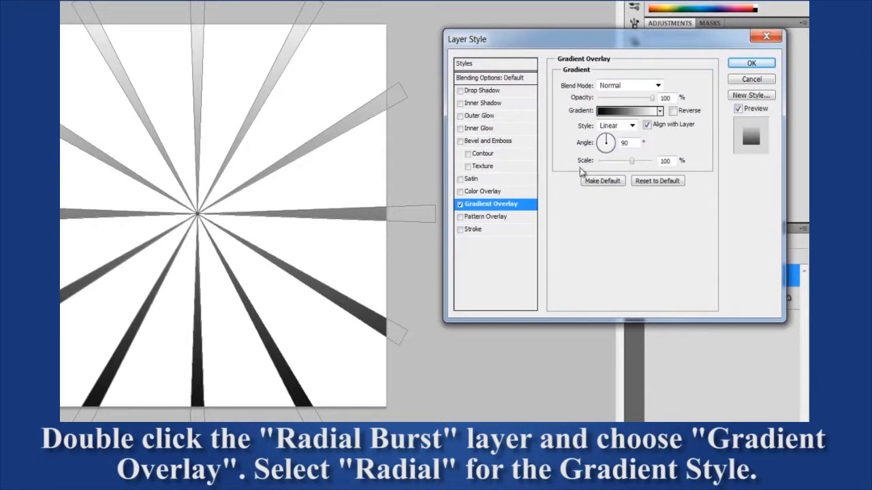
click(632, 127)
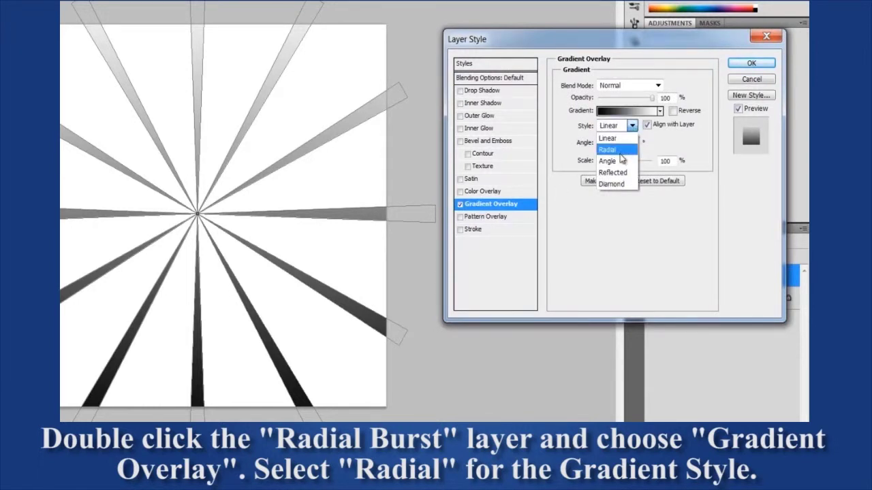
click(620, 152)
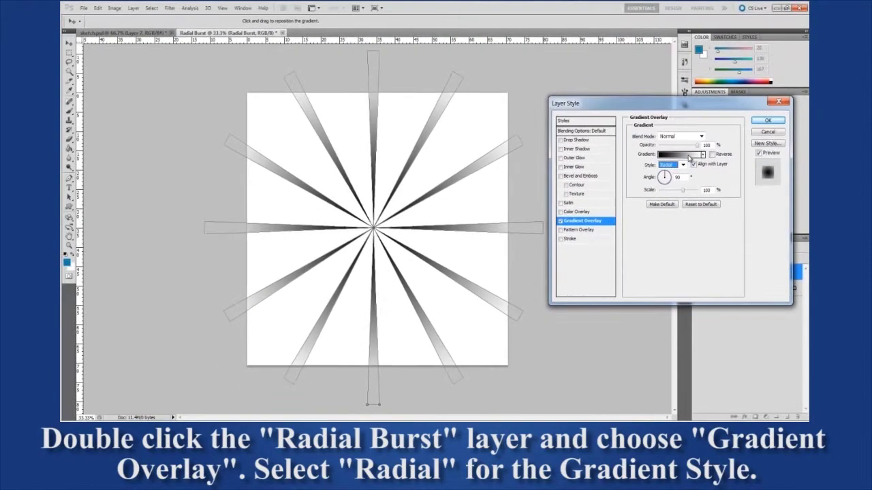
click(688, 155)
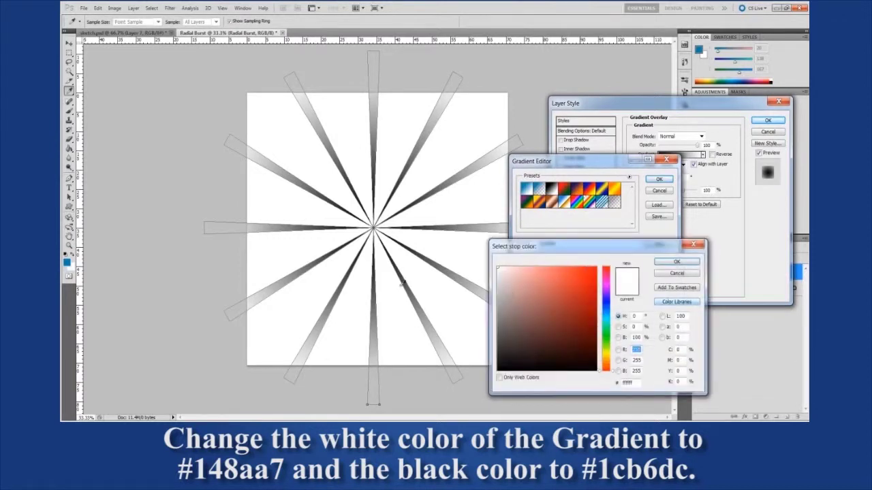
Set the gradient stops to #148aa7 and #1cb6dc and apply the layer style
text(148aa7)
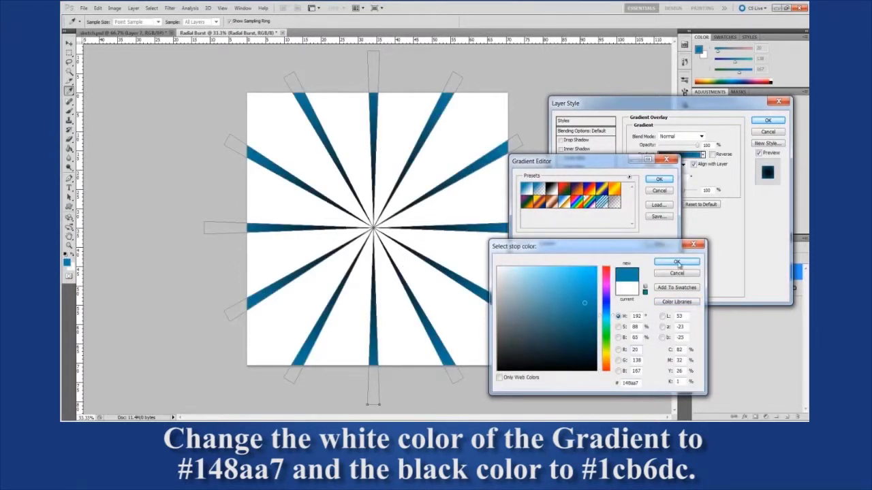
click(676, 261)
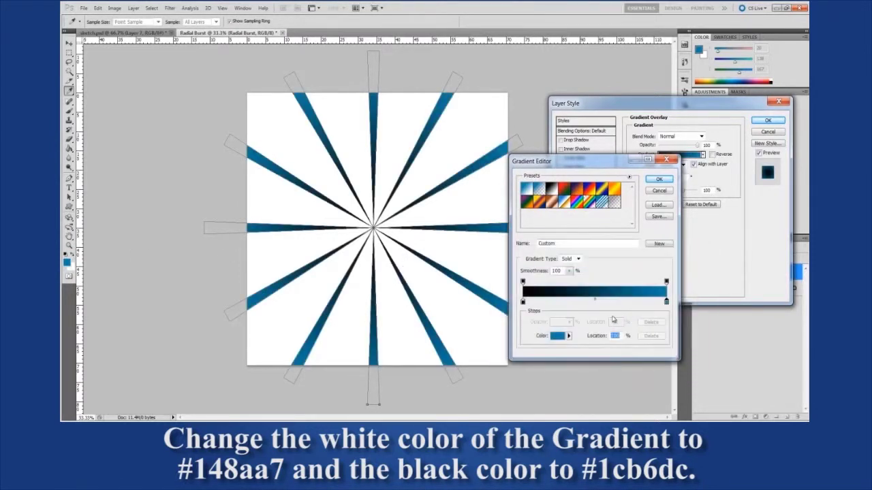
double_click(523, 301)
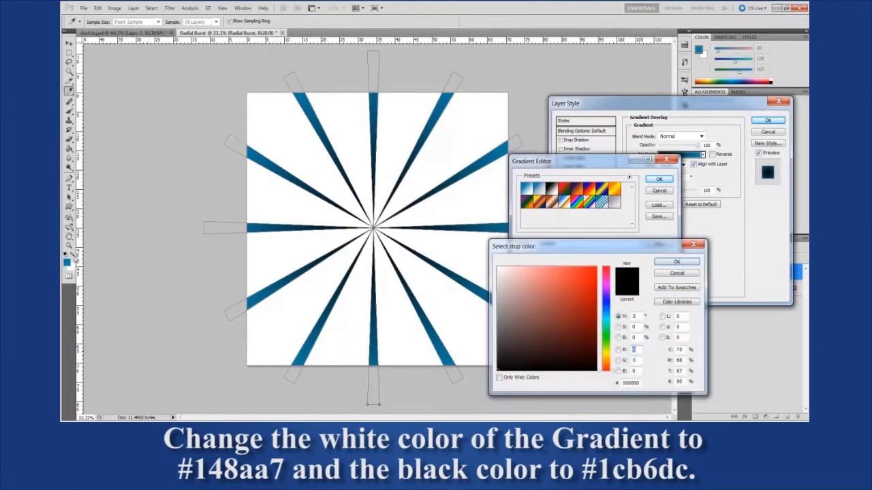
click(484, 293)
drag(583, 302, 584, 281)
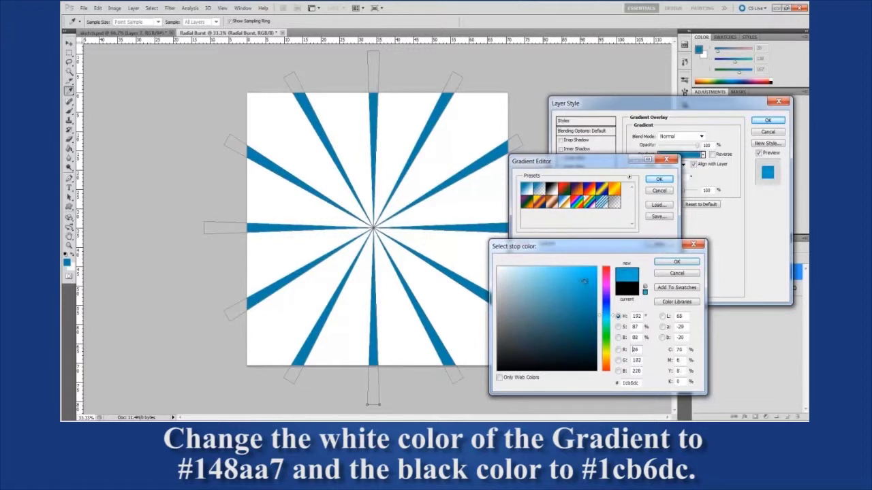
click(677, 261)
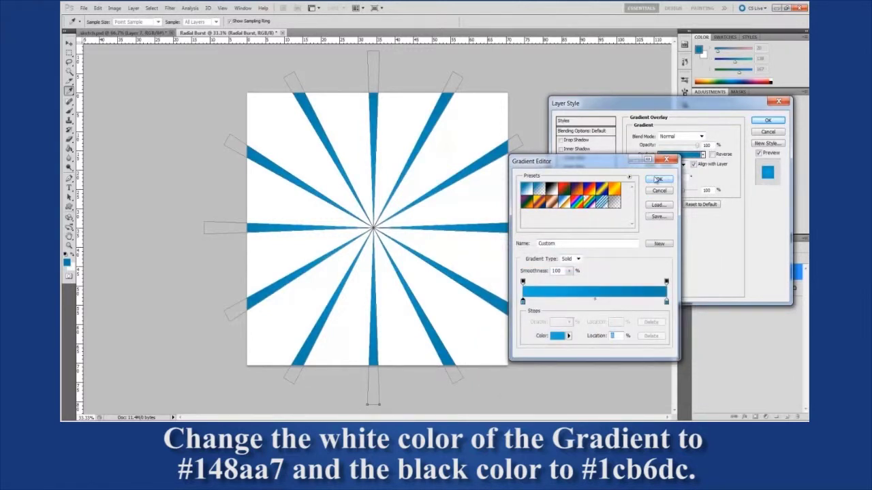
click(657, 179)
click(782, 124)
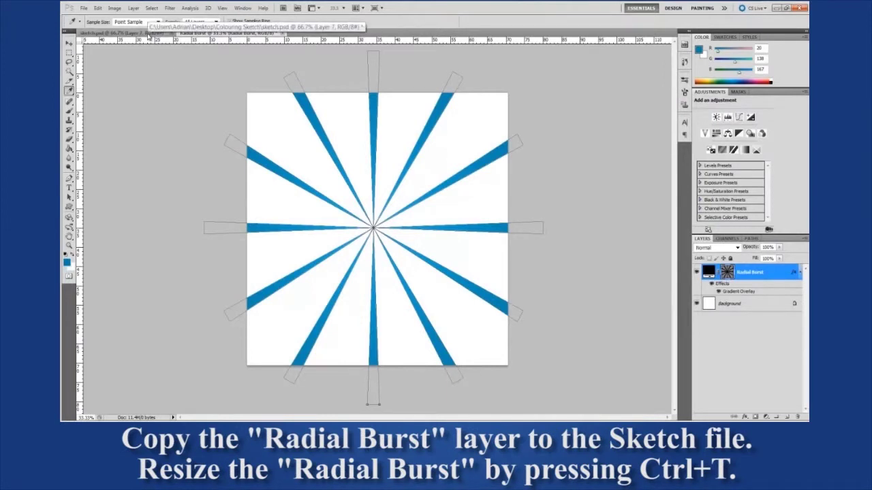
Float the sketch window and drag the Radial Burst layer into sketch.psd behind the illustration
click(148, 34)
mouse_move(149, 34)
mouse_down()
mouse_move(156, 58)
mouse_move(158, 49)
mouse_up()
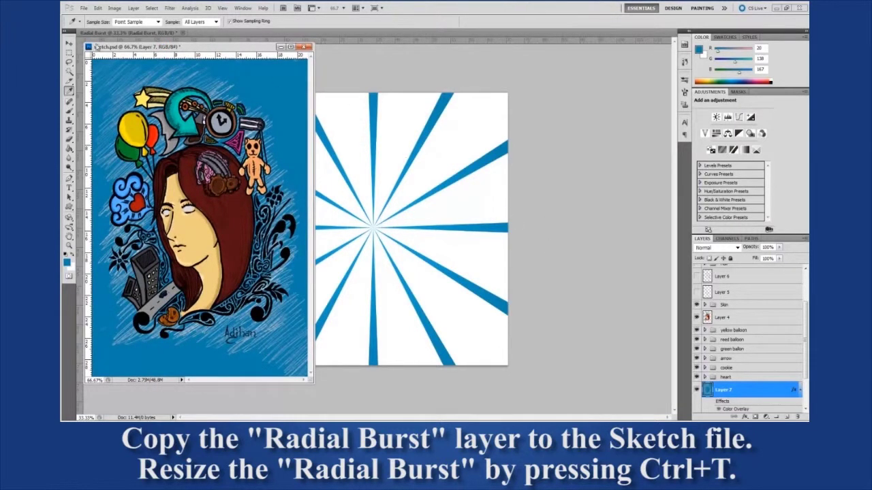
click(69, 43)
click(572, 231)
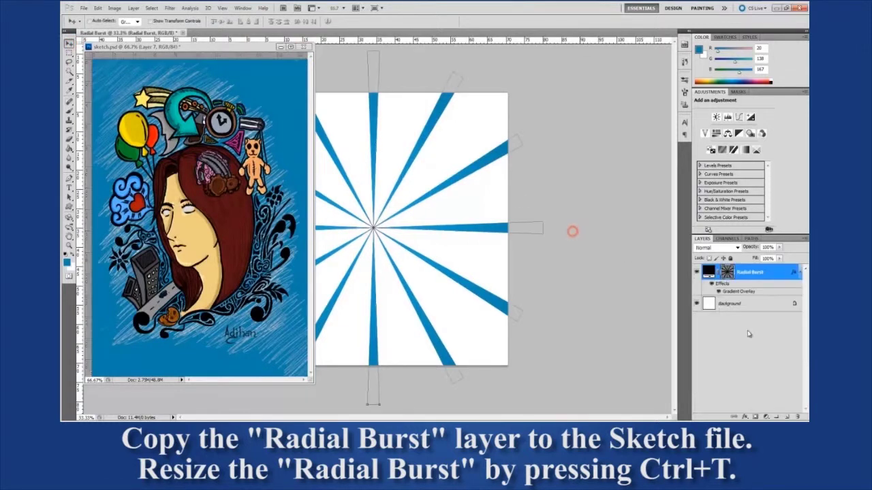
drag(757, 278, 300, 240)
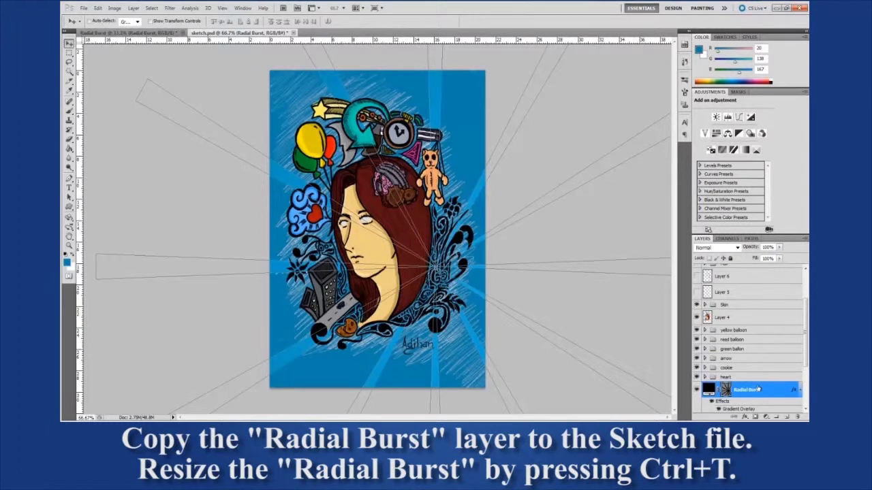
scroll(758, 385, down, 2)
scroll(757, 383, down, 1)
scroll(758, 377, up, 1)
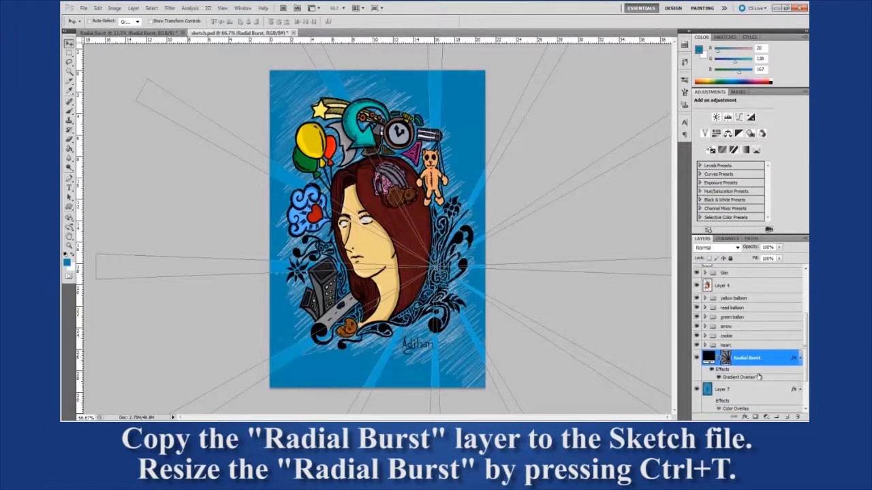
scroll(758, 375, up, 1)
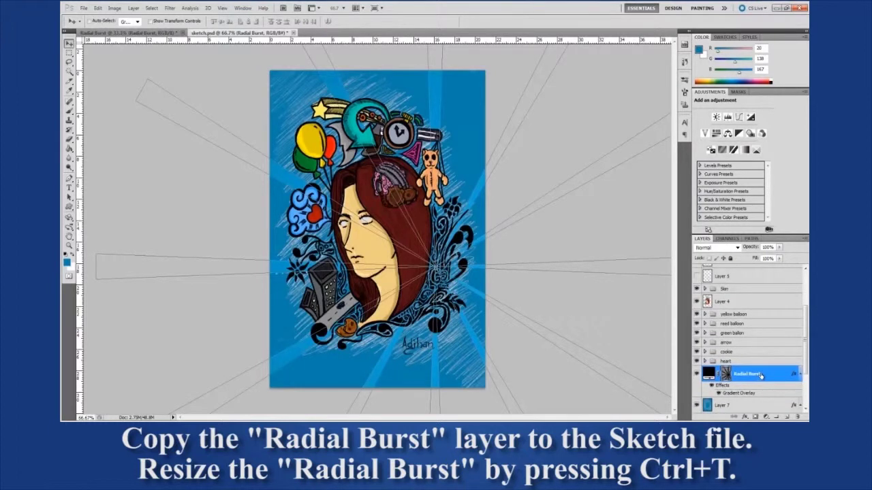
Scale the Radial Burst rays down and move them up over the sketch
key(ctrl+minus)
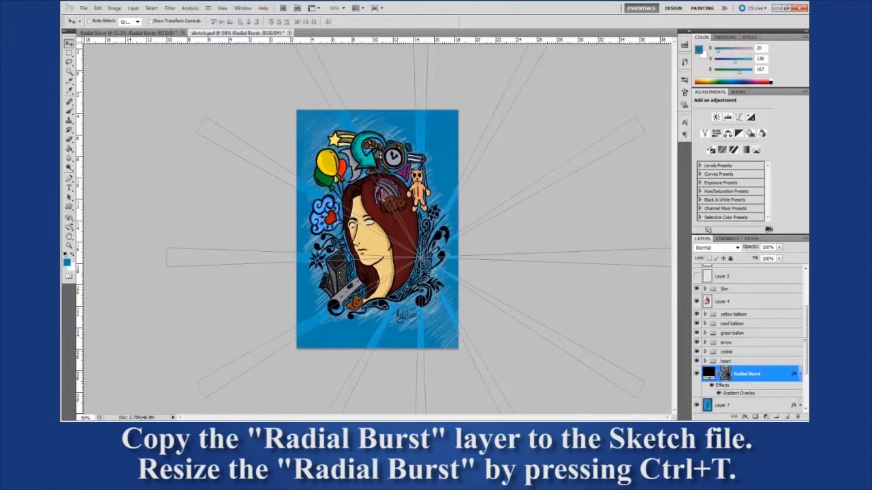
key(ctrl+minus)
key(ctrl+t)
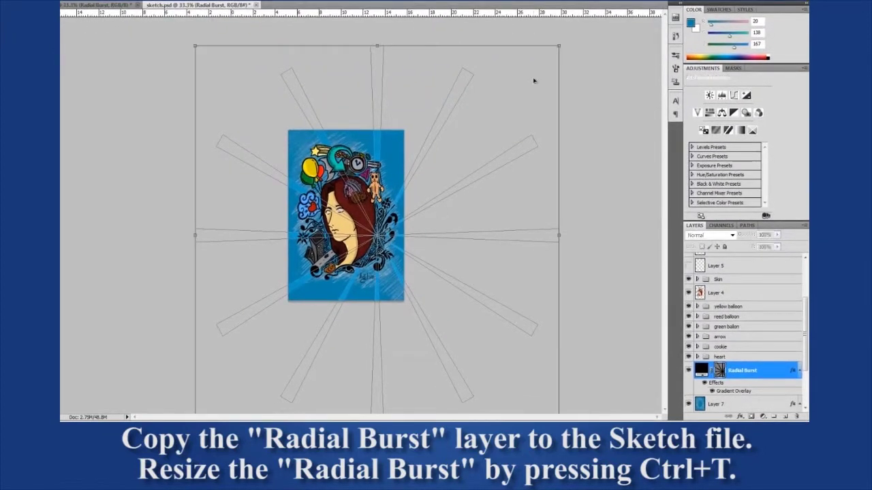
drag(559, 45, 489, 119)
drag(474, 70, 468, 68)
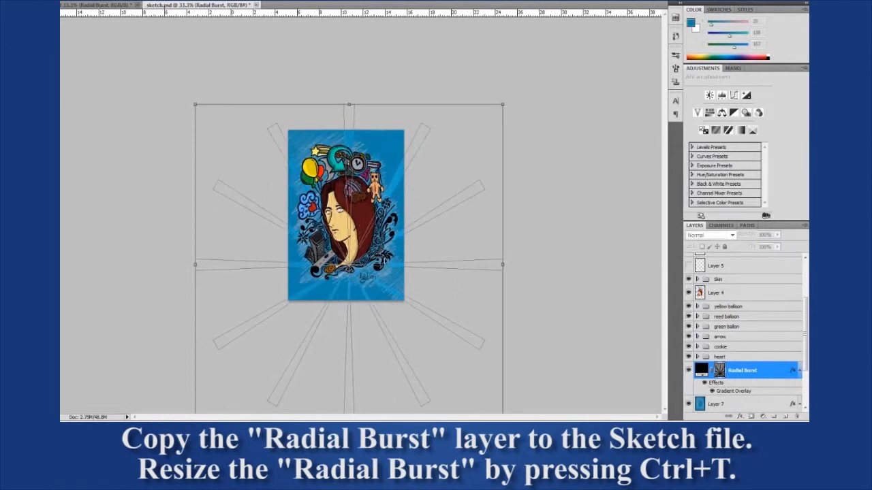
drag(437, 270, 436, 215)
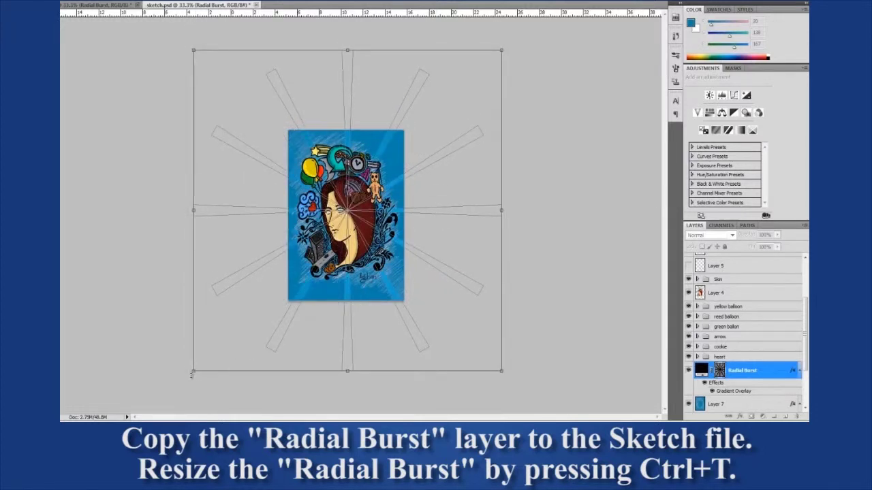
drag(195, 372, 235, 326)
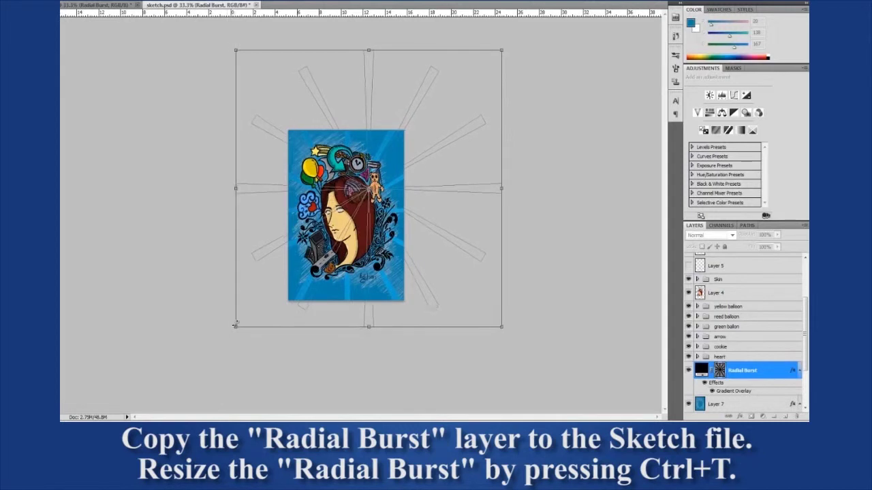
drag(501, 49, 440, 109)
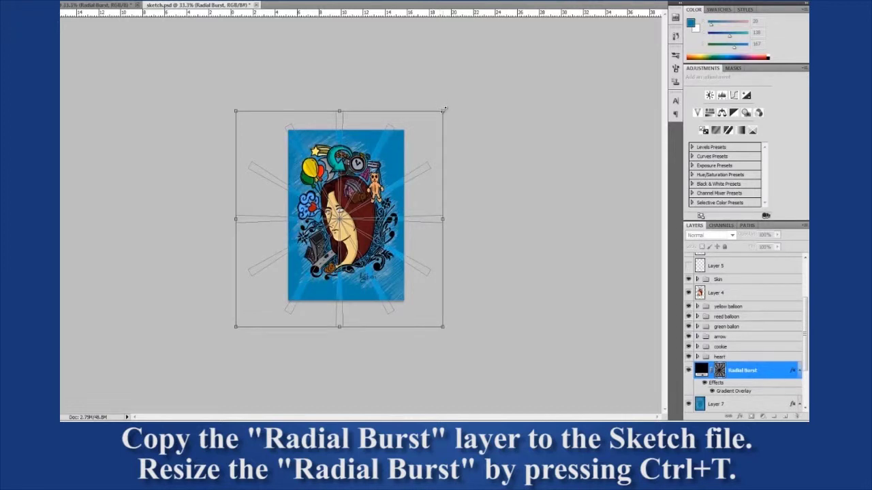
Nudge the burst into a centred position and apply the transform
key(shift+Right)
key(shift+Right)
key(shift+Right)
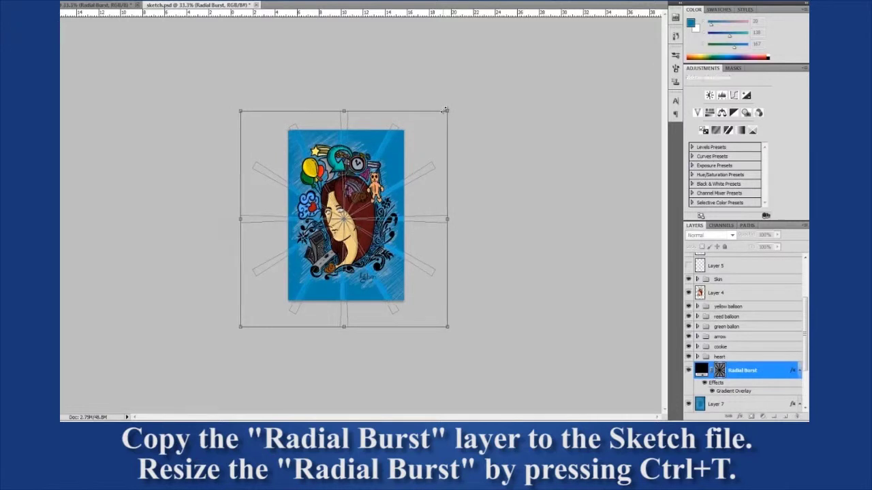
key(Left)
key(Left)
key(Left)
key(Right)
key(Right)
key(shift+Up)
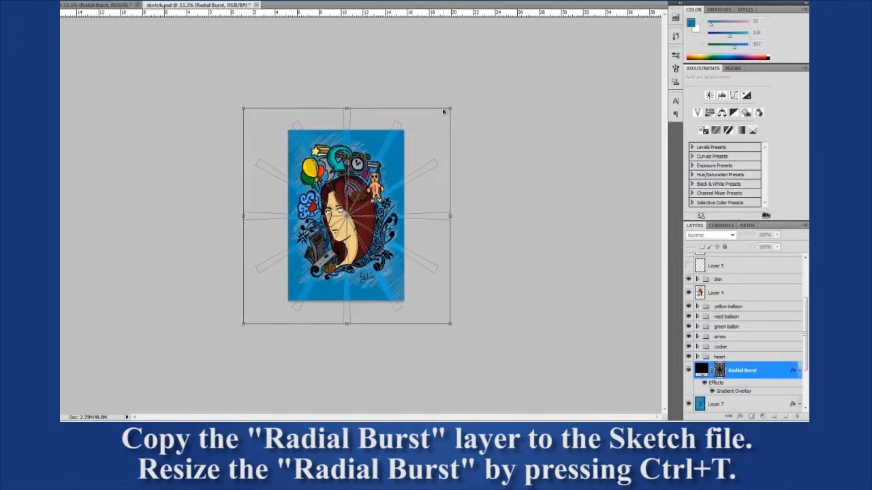
key(Left)
key(Left)
key(Left)
key(Right)
key(Right)
key(Right)
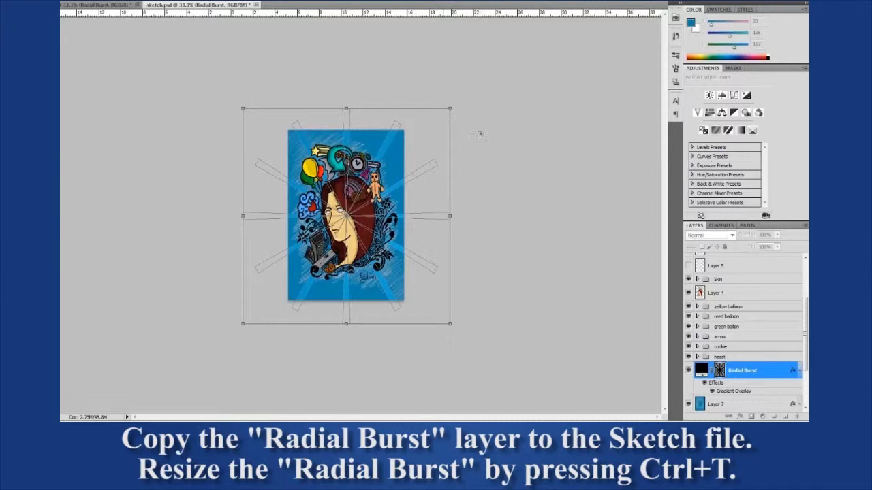
key(Return)
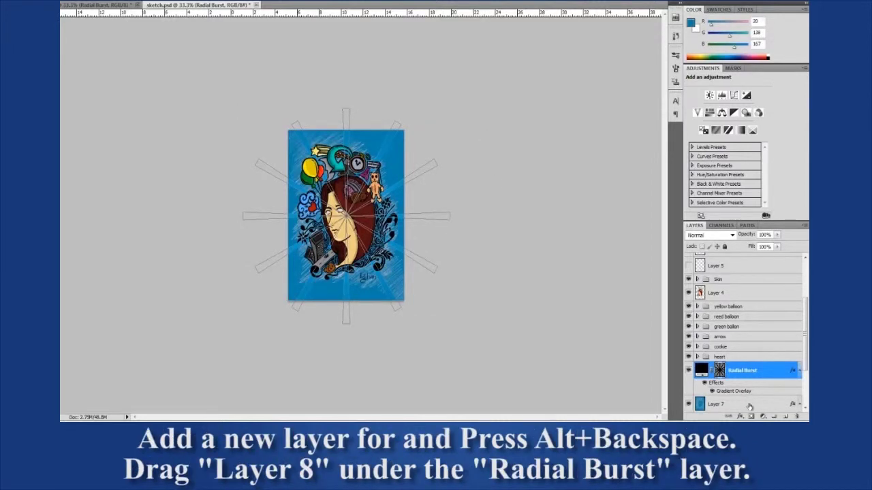
Add Layer 8, fill it with the blue foreground colour, and place it beneath Radial Burst
click(785, 417)
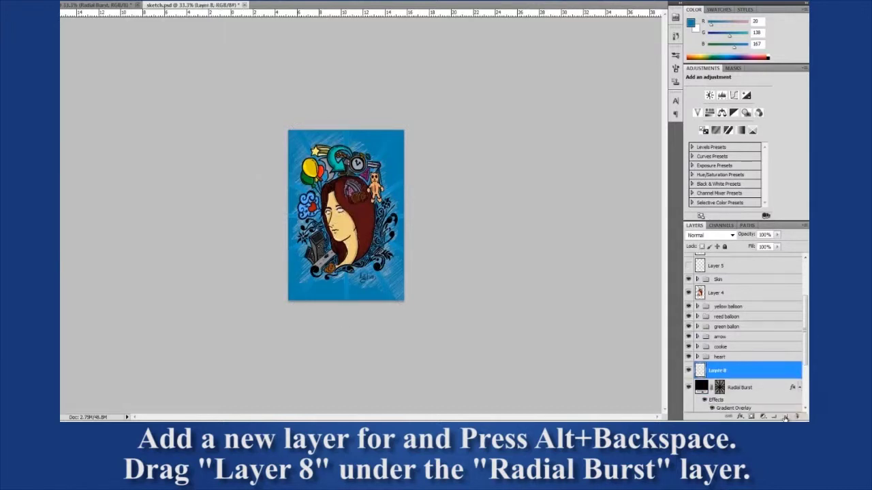
key(alt+BackSpace)
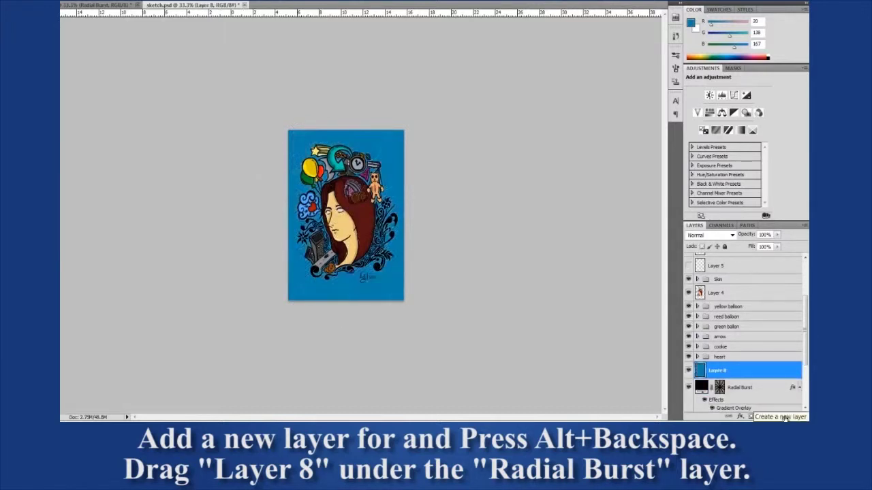
drag(757, 370, 760, 410)
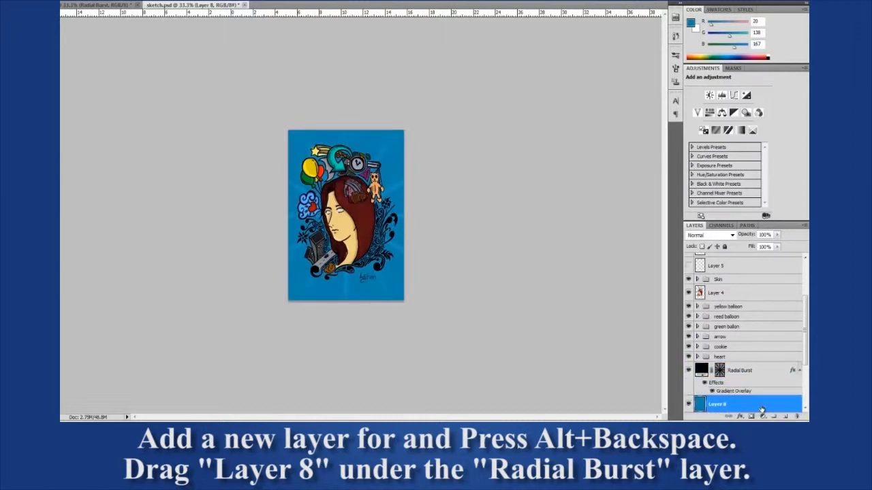
click(757, 371)
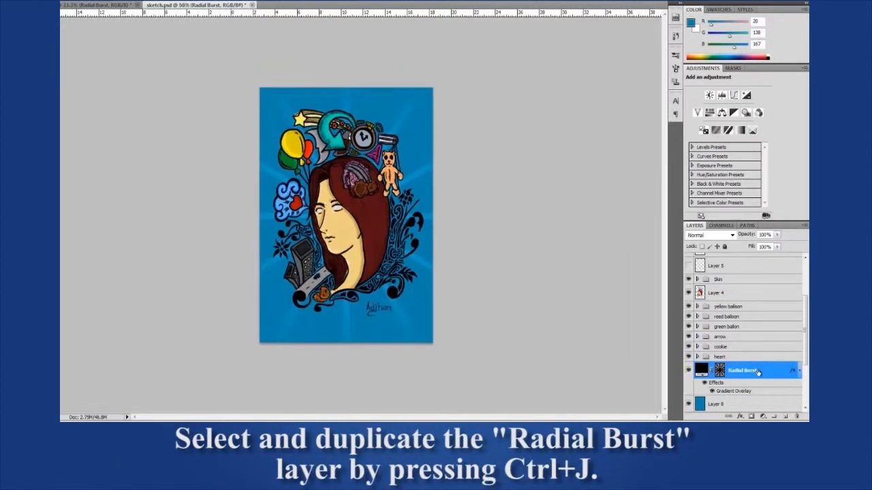
Duplicate Radial Burst and rotate the copy about 15° clockwise so its rays interleave
key(ctrl+plus)
key(ctrl+plus)
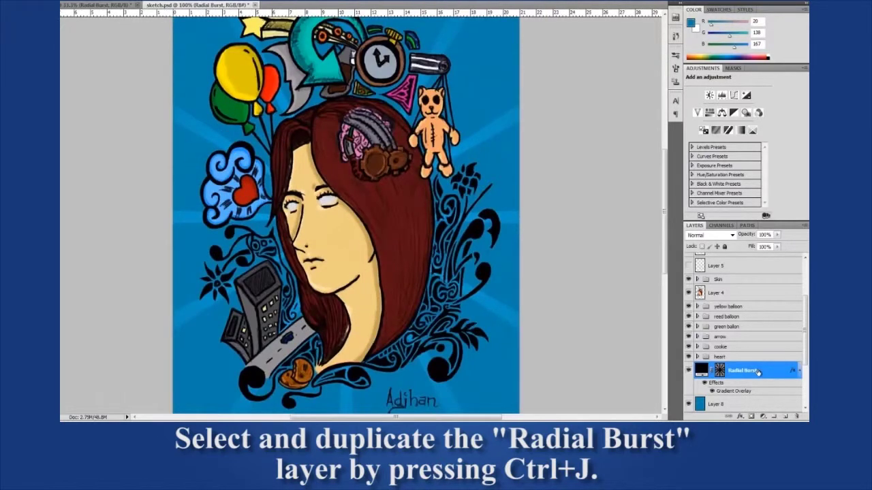
key(ctrl+minus)
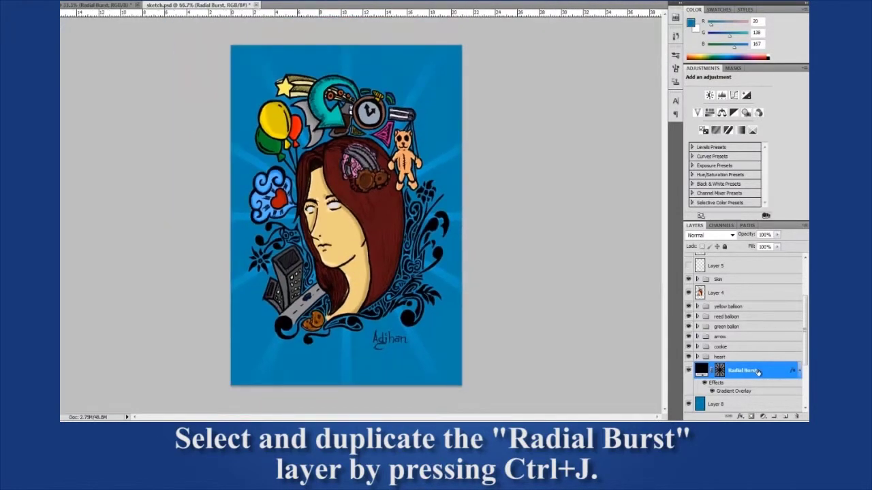
key(ctrl+j)
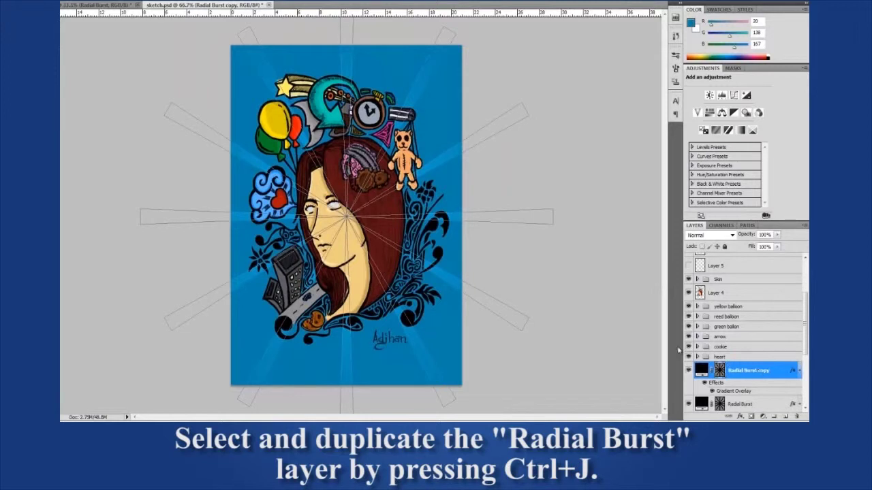
key(ctrl+t)
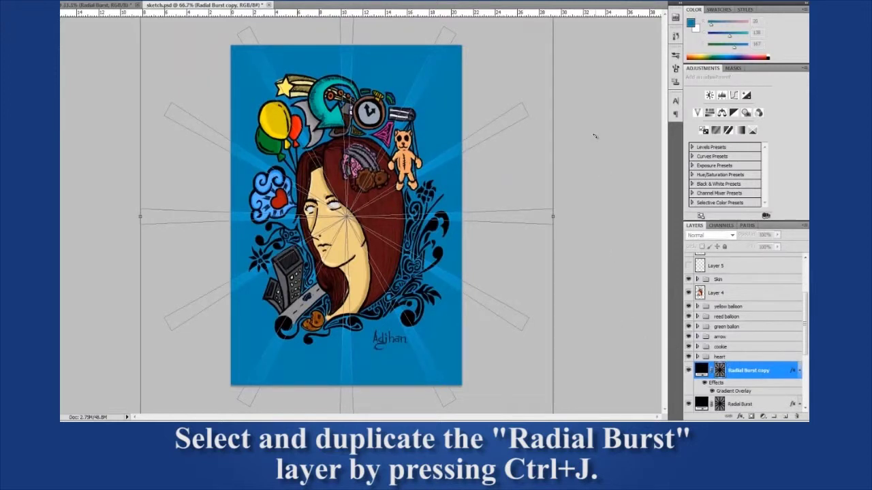
key(ctrl+minus)
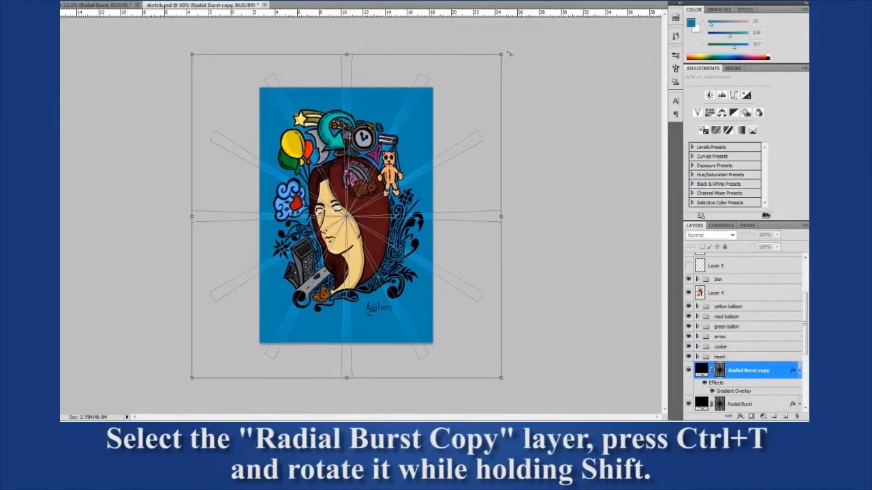
drag(514, 57, 530, 86)
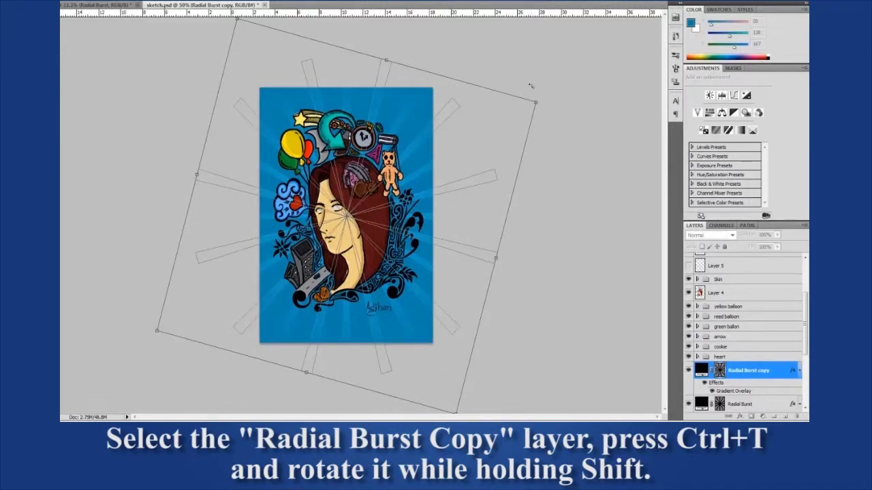
key(Return)
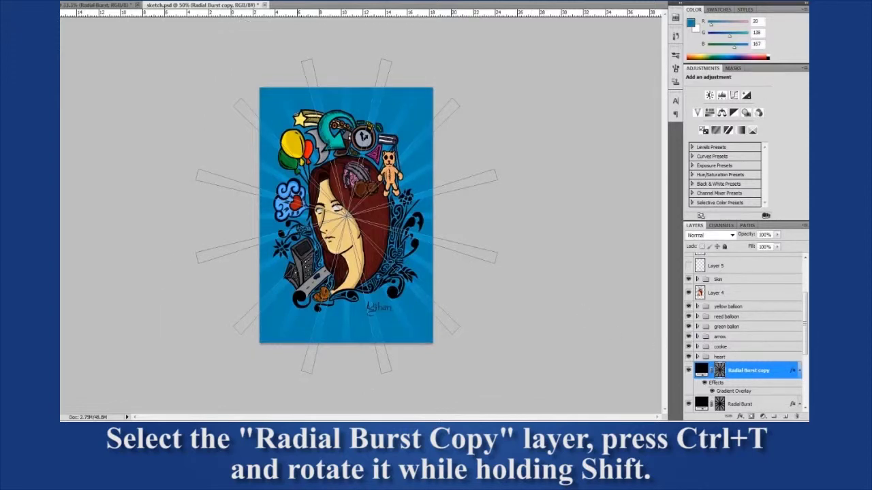
Group the Radial Burst and Radial Burst copy layers into a group named 'Radial Burst'
click(745, 356)
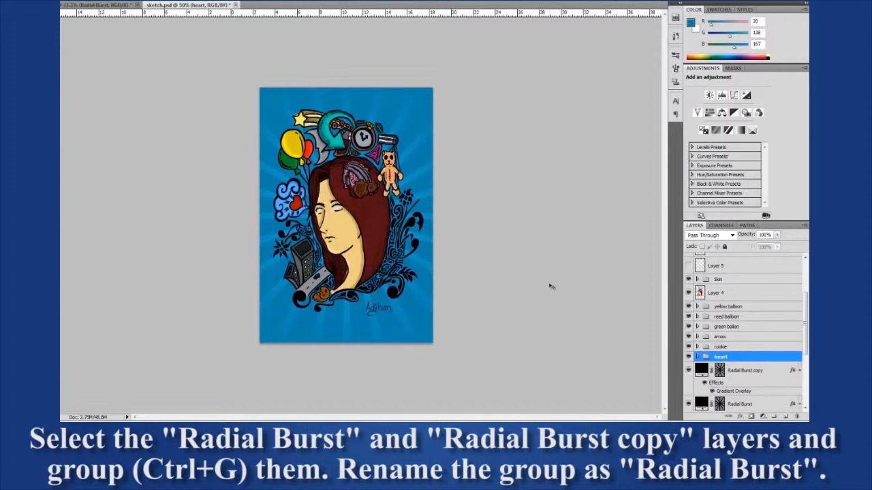
click(749, 371)
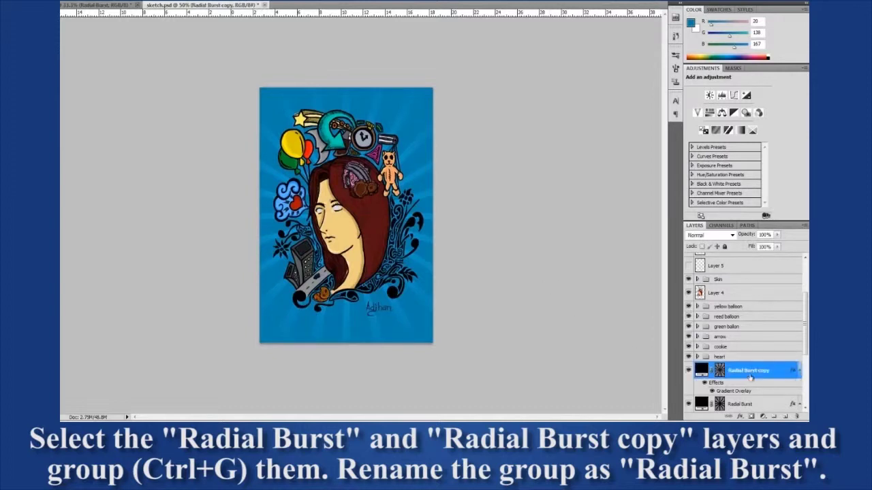
shift+click(754, 406)
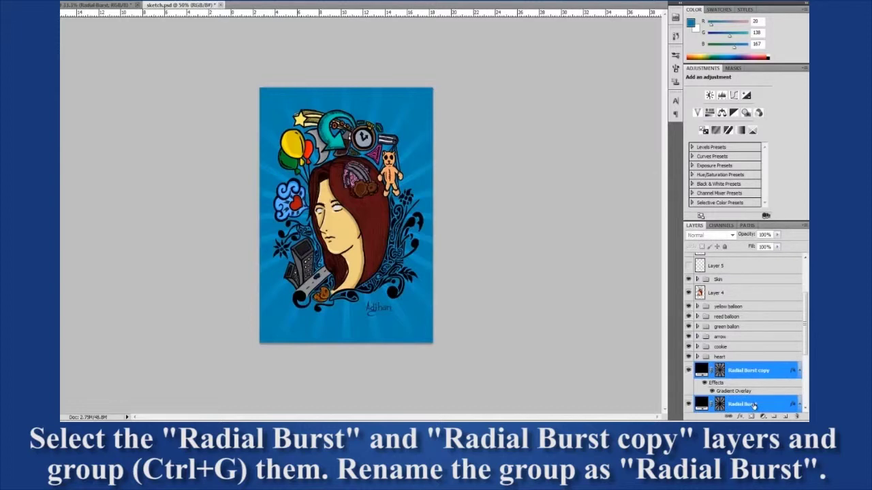
key(ctrl+g)
double_click(729, 368)
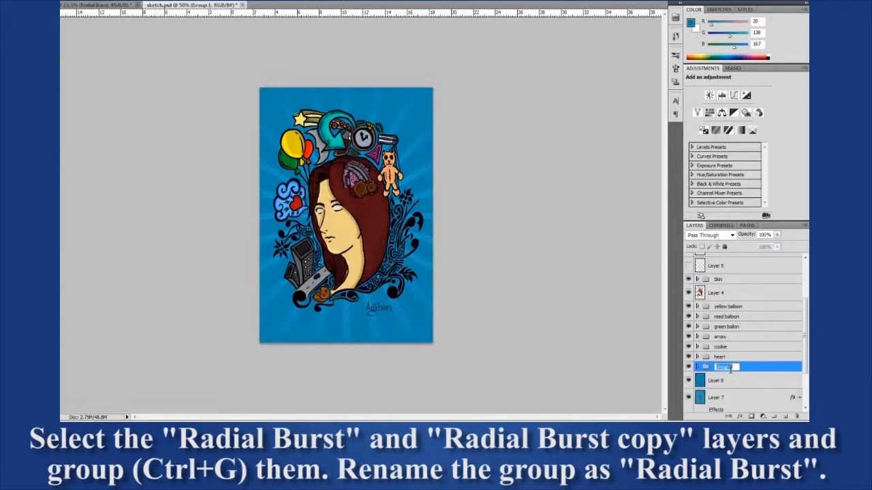
text(Radial Burst)
key(Return)
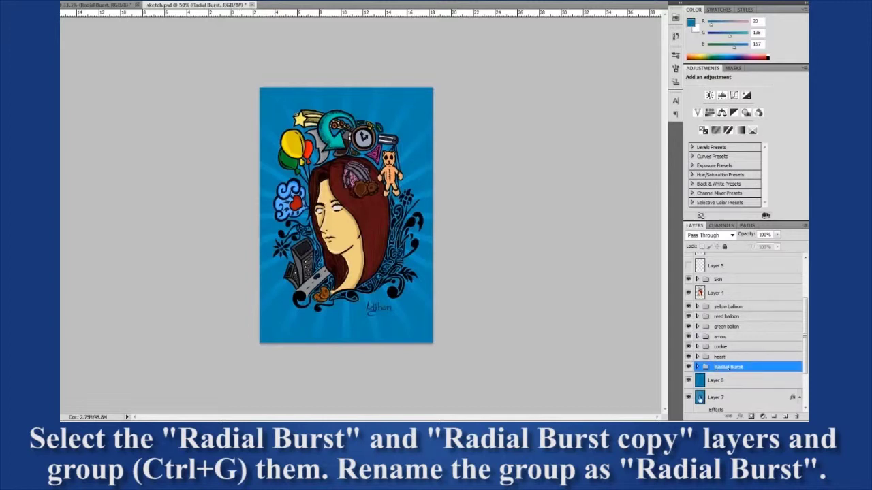
Hide Layer 7 and toggle the Radial Burst group's visibility to compare
click(689, 397)
click(688, 367)
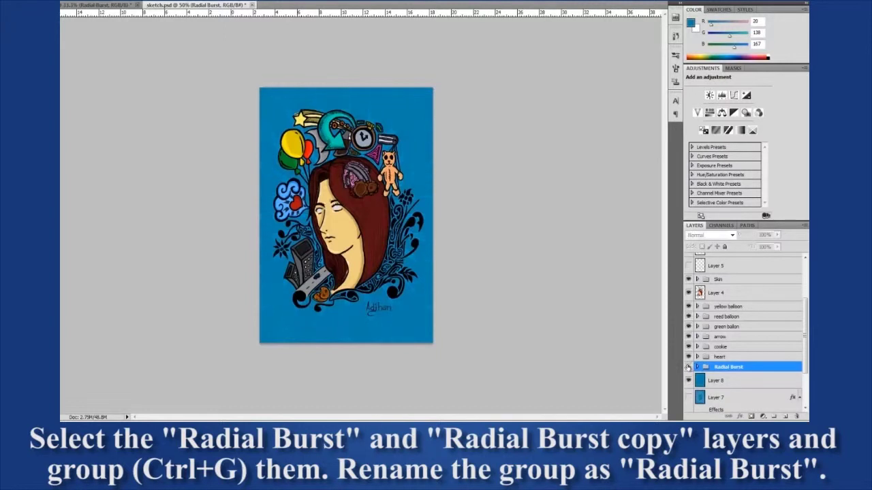
click(688, 367)
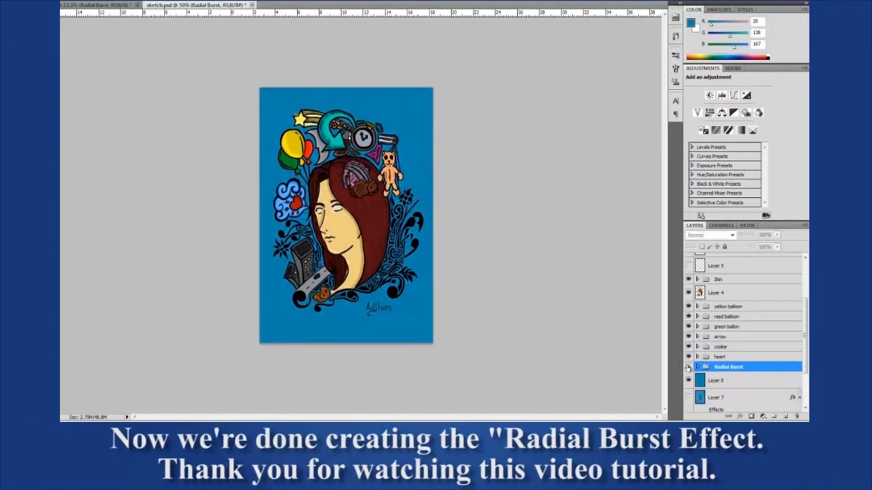
Compare the illustration with and without the Radial Burst group at 100% and zoomed out, leaving it visible
click(688, 367)
key(ctrl+1)
click(689, 367)
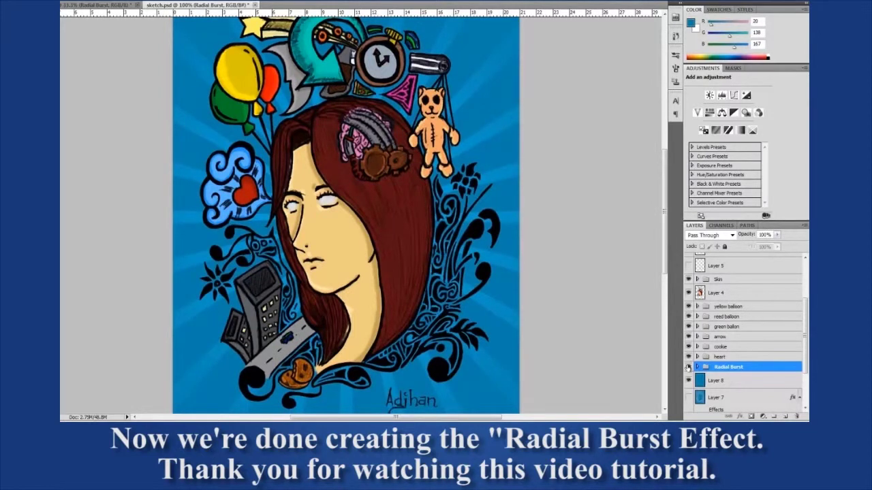
key(ctrl+minus)
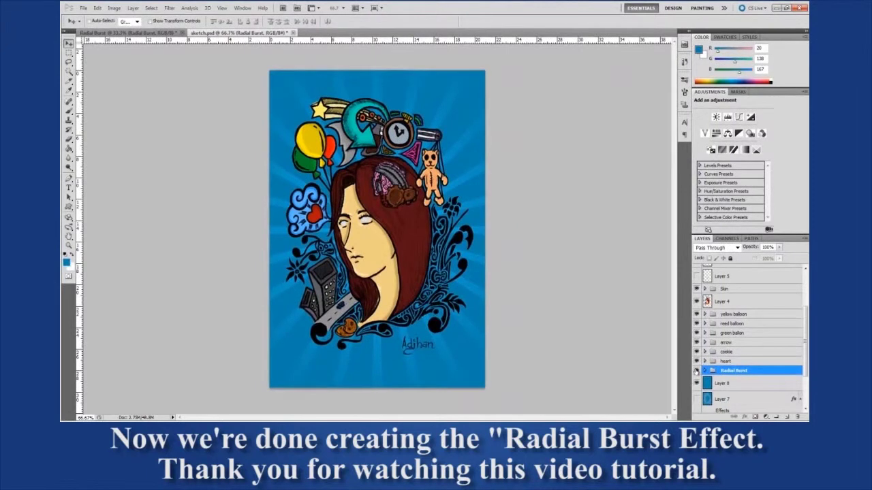
click(695, 370)
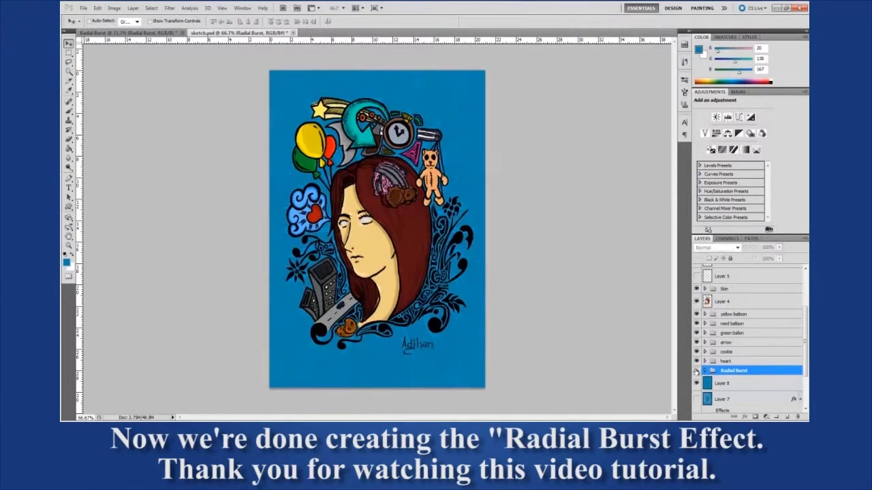
click(695, 370)
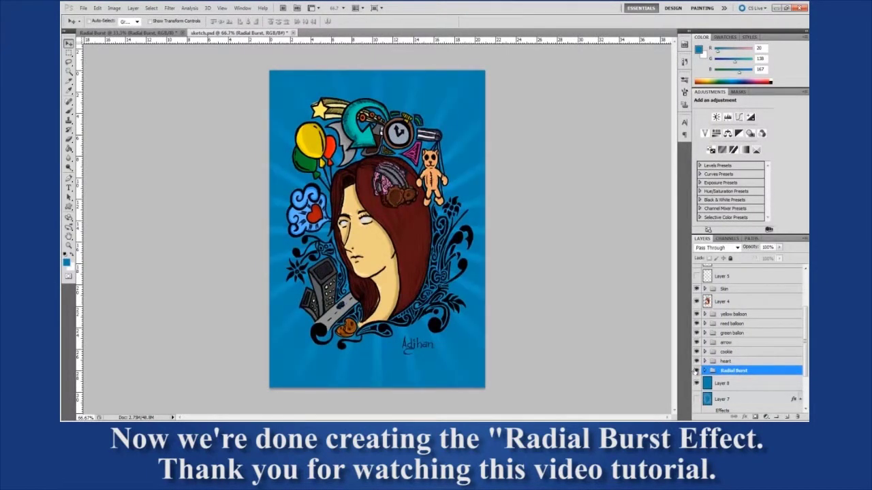